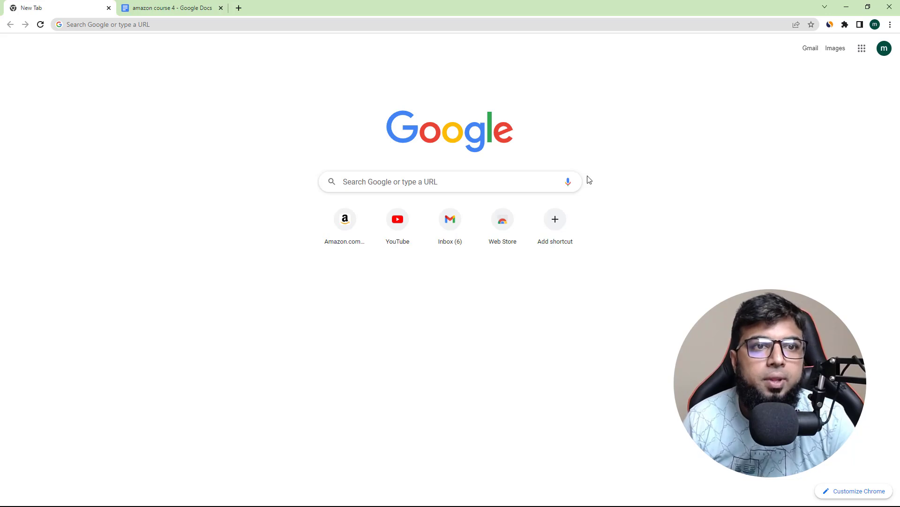
Step: Review the video script outline and product sections in the "amazon course 4" document, and select the Beard Trimmer intro paragraph
left_click(149, 11)
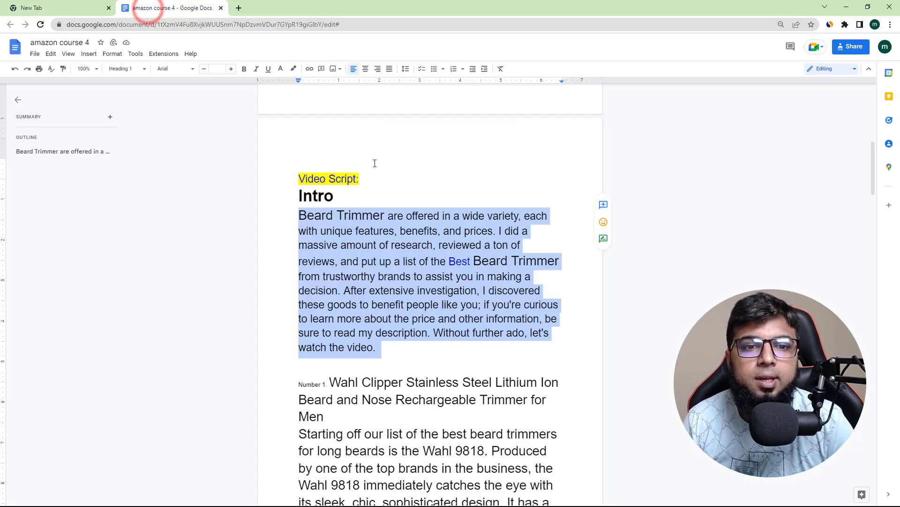
scroll(400, 226, "up", 10)
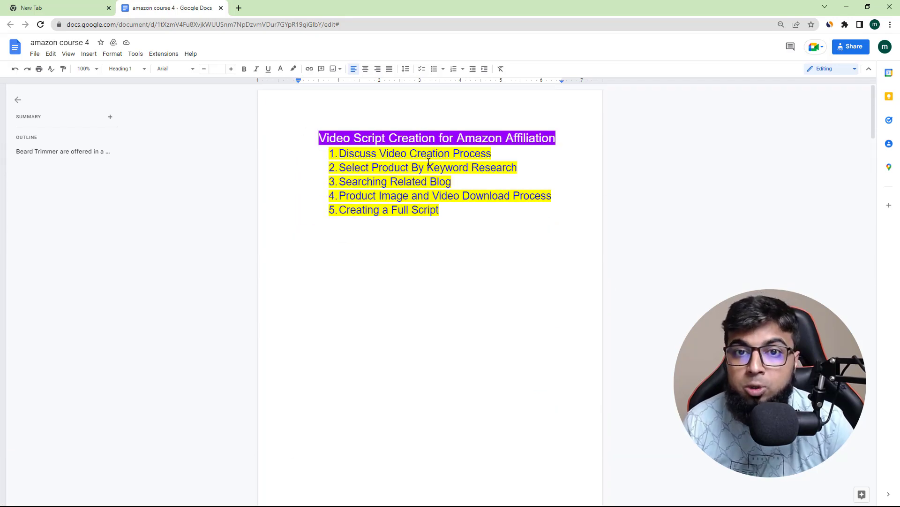
scroll(437, 175, "down", 1)
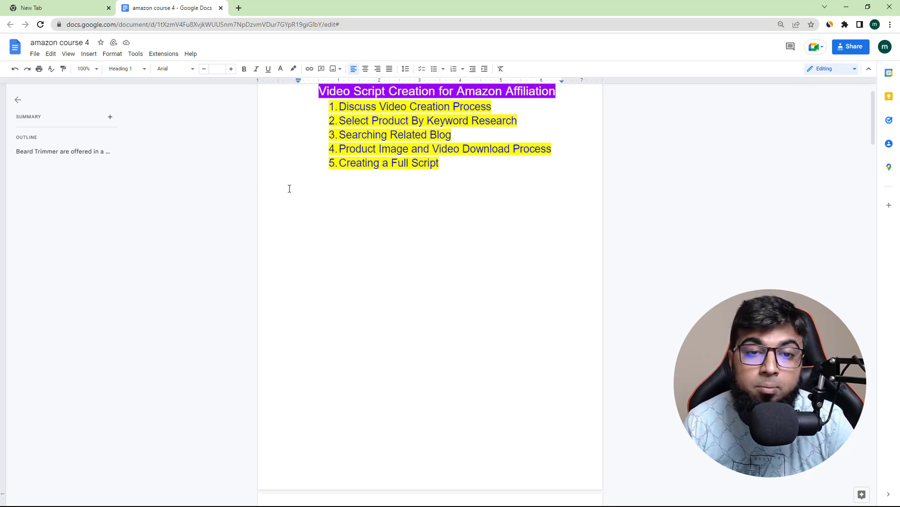
scroll(289, 188, "down", 9)
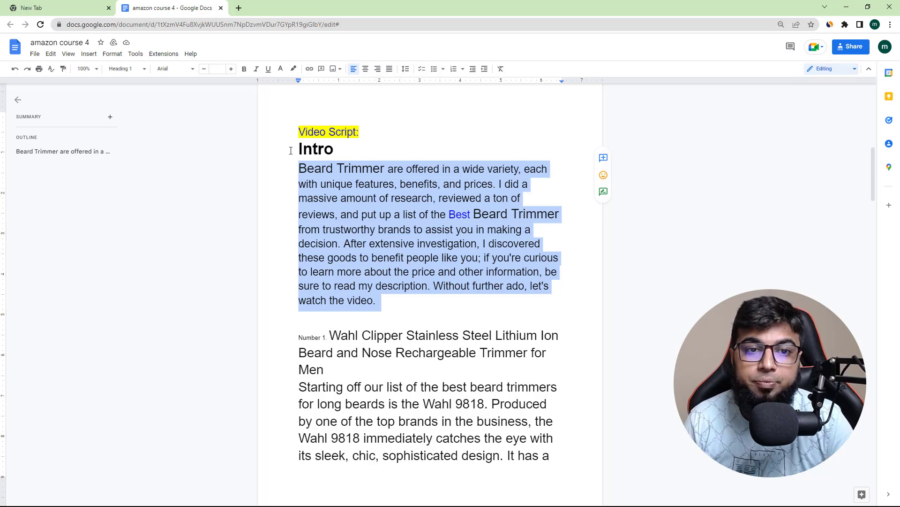
scroll(463, 277, "down", 3)
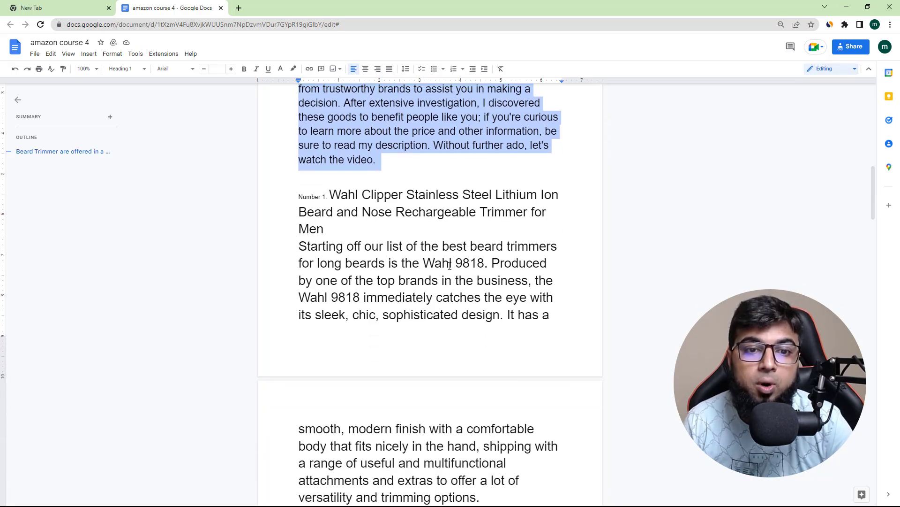
scroll(449, 266, "down", 6)
scroll(452, 275, "up", 7)
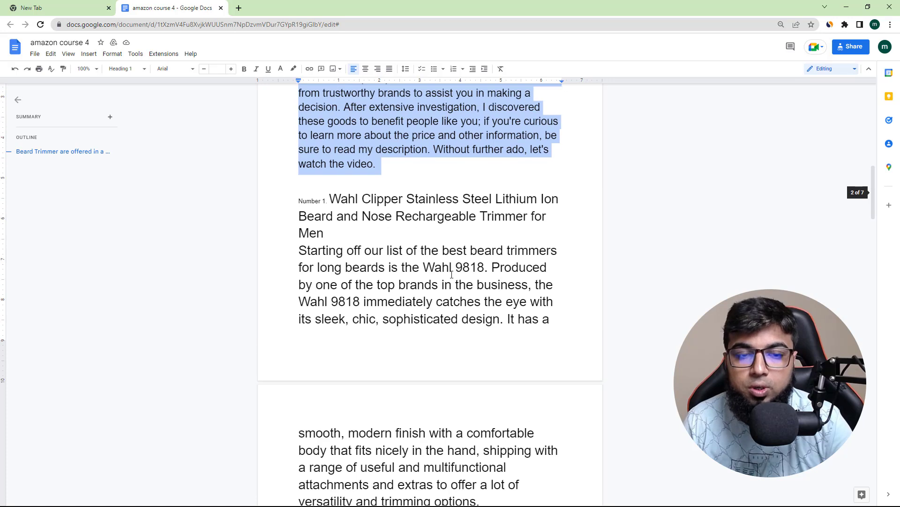
scroll(452, 275, "up", 4)
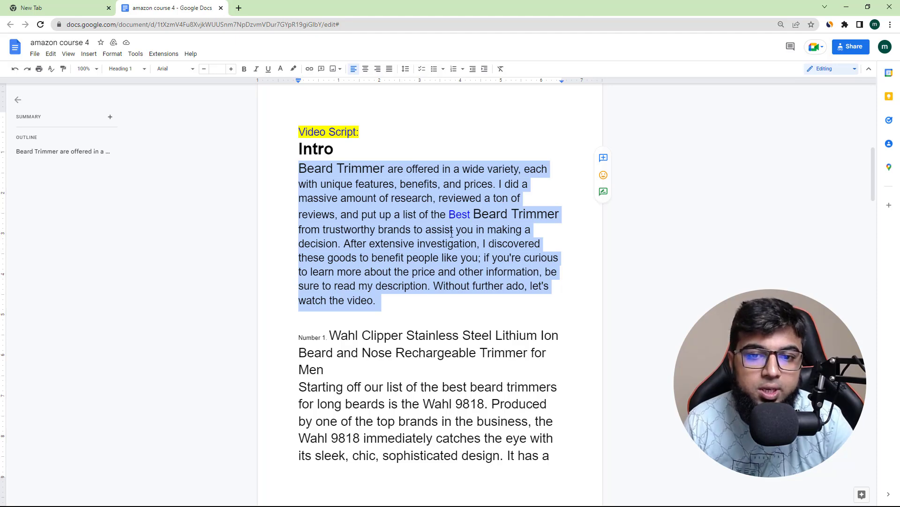
left_click(337, 207)
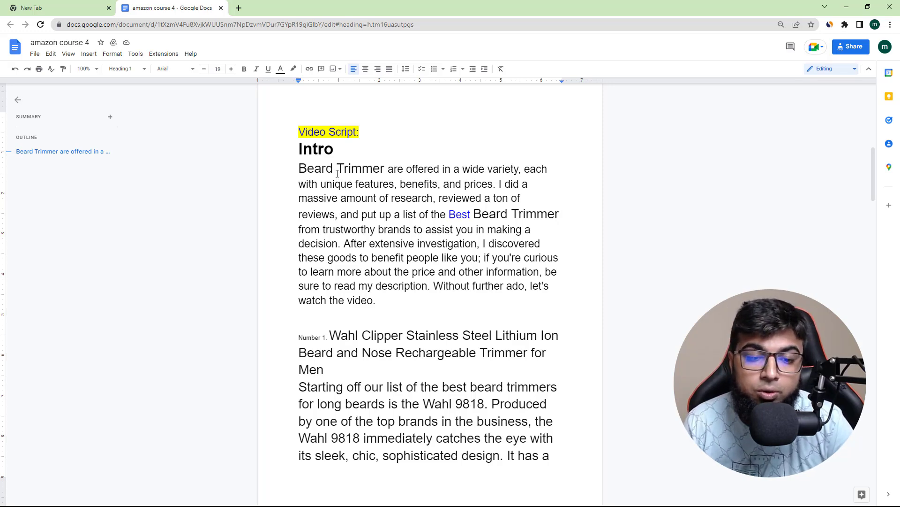
left_click_drag(297, 165, 407, 297)
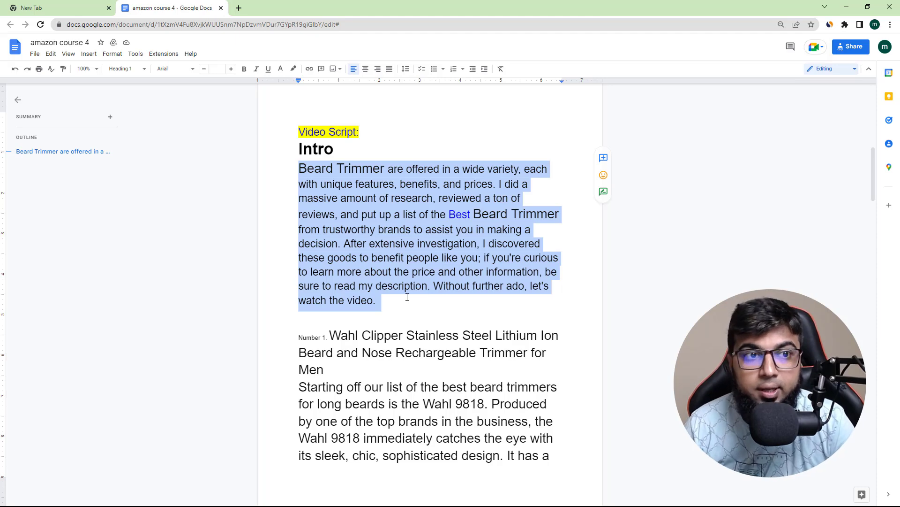
Step: Search Google for "descript" in a new tab, open the Descript website, and close the unused blank tab
left_click(240, 8)
type("des")
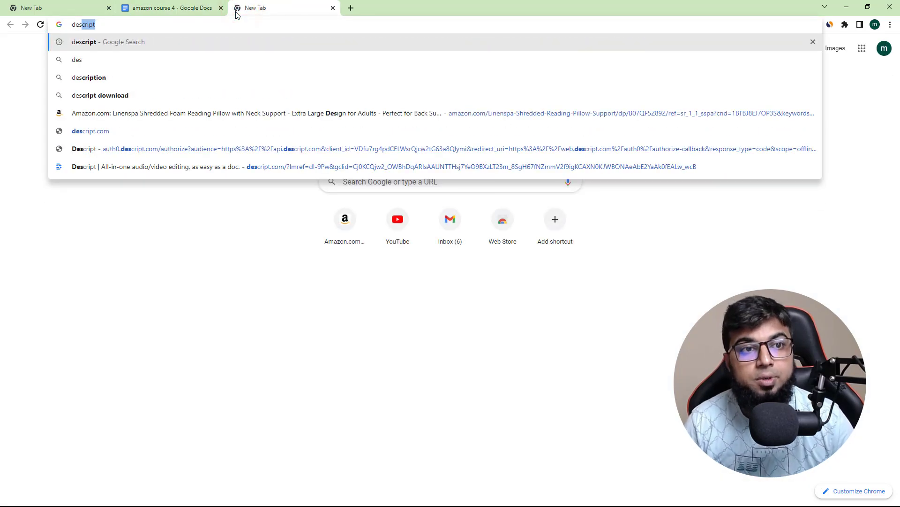
key("Return")
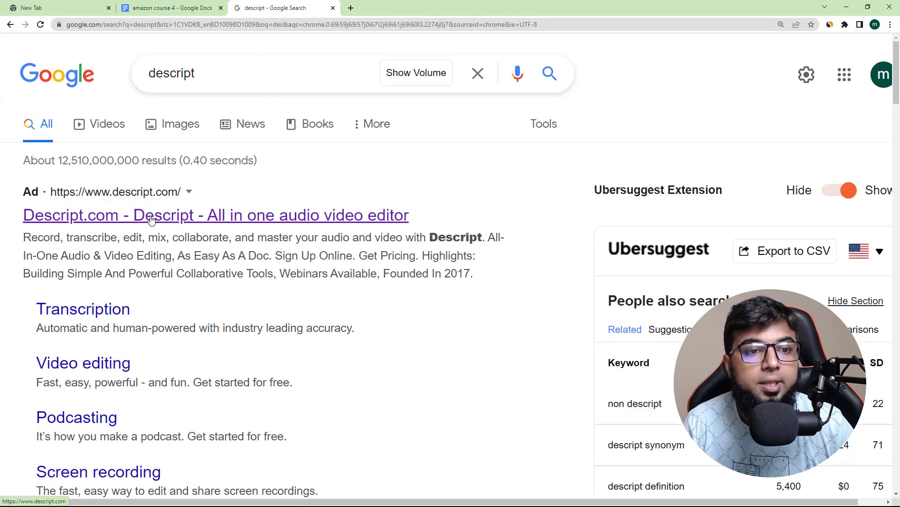
left_click(131, 216)
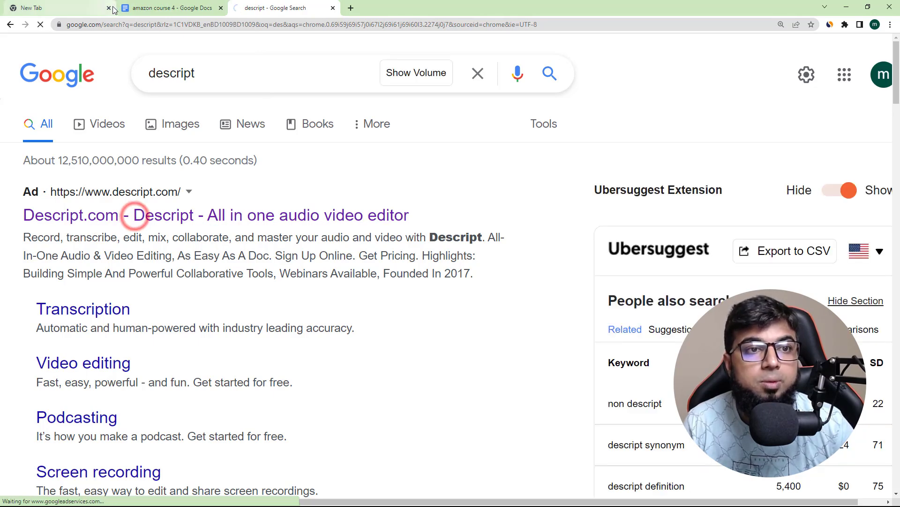
left_click(108, 8)
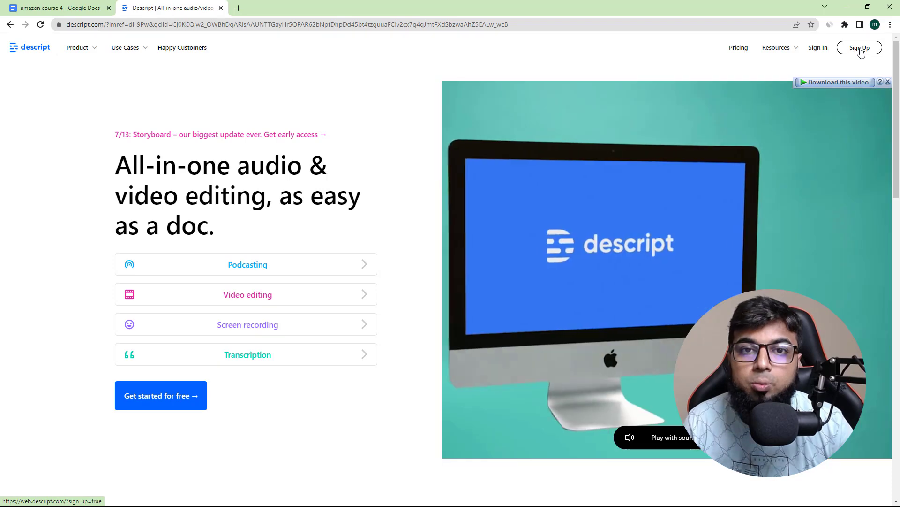
Step: Sign up for Descript with the existing Google account
left_click(861, 49)
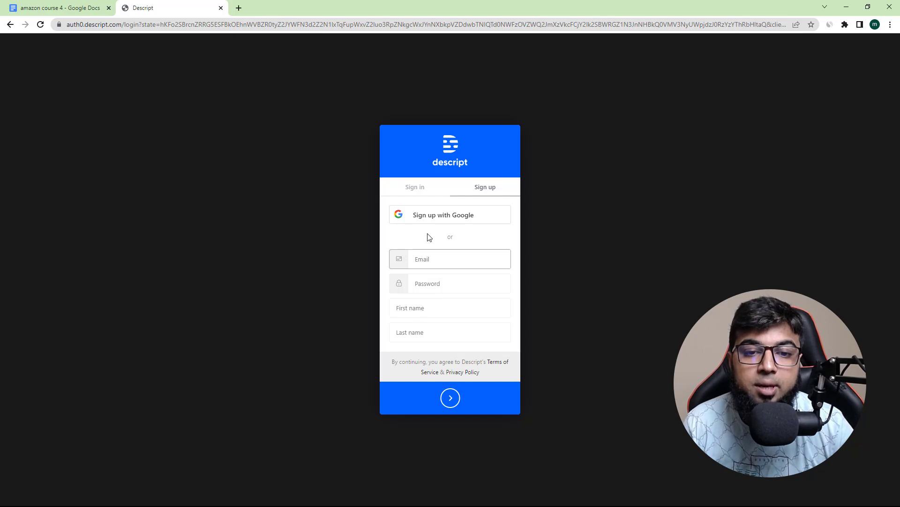
left_click(448, 219)
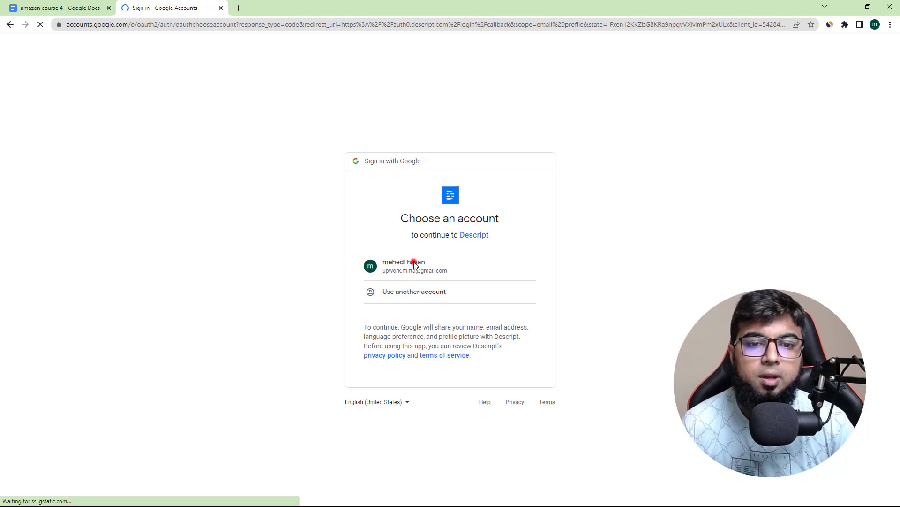
left_click(414, 262)
left_click(398, 265)
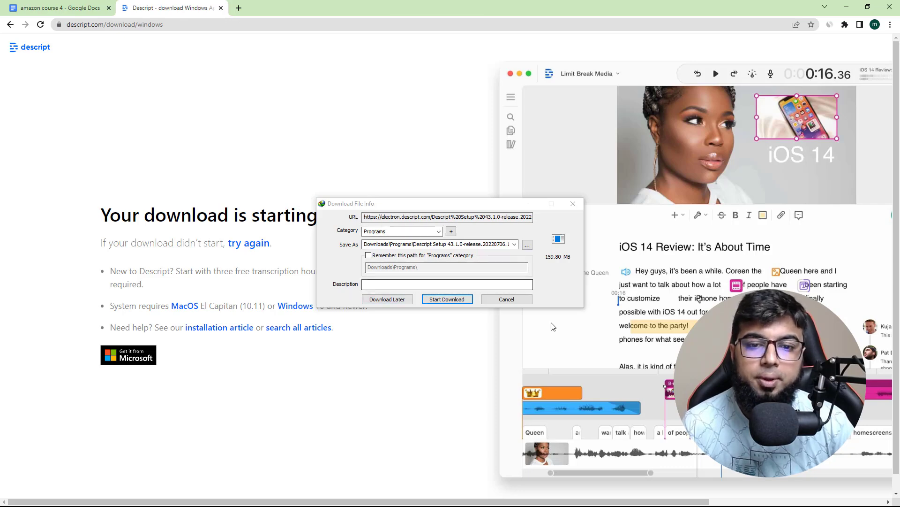
Step: Download the Descript Windows setup file and run the installer from its download folder
left_click(457, 299)
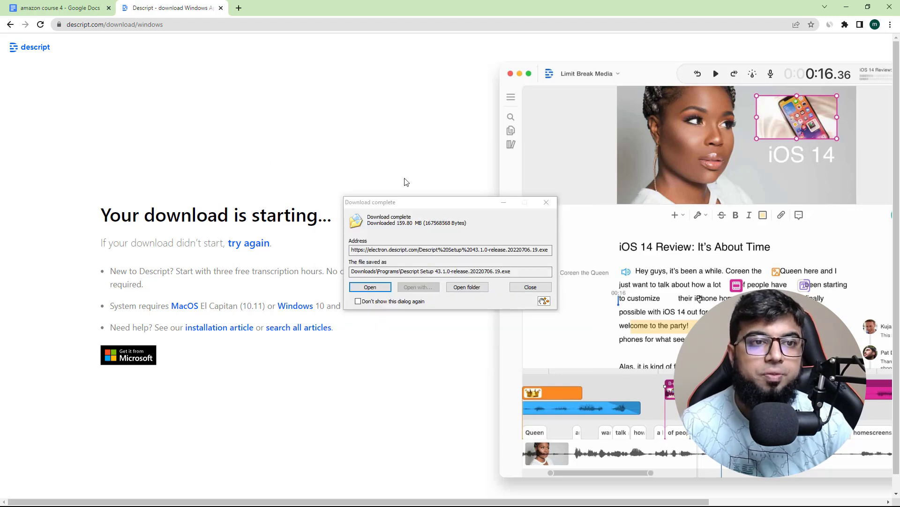
left_click(470, 291)
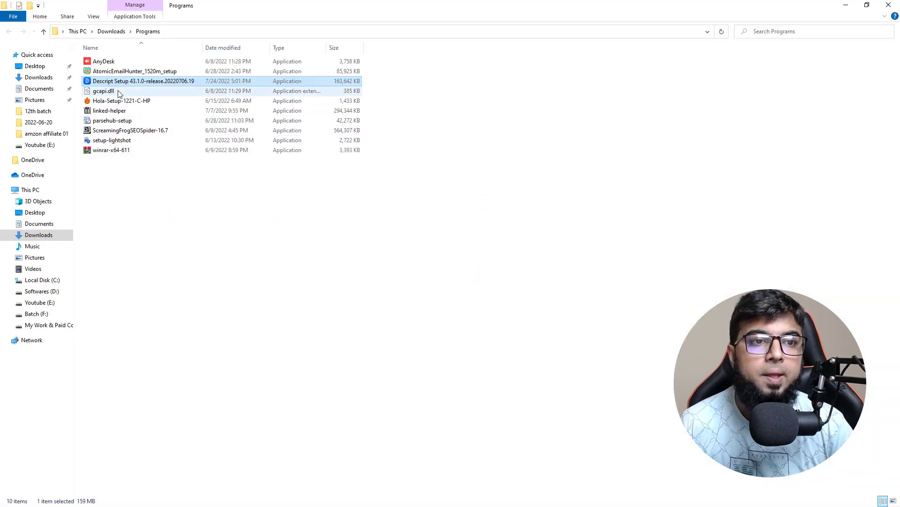
double_click(125, 83)
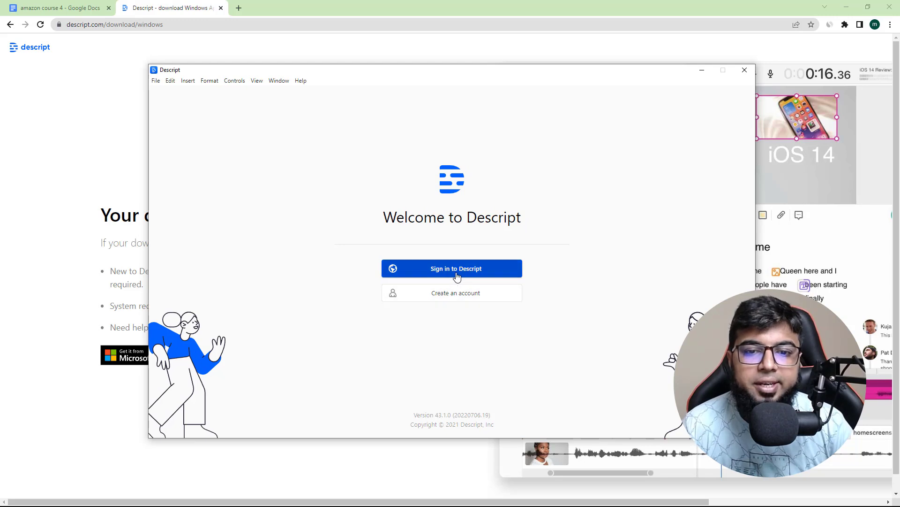
Step: Start signing in to the Descript desktop app, close the surplus Opera tabs, and maximize the browser on the Descript sign-in page
left_click(462, 271)
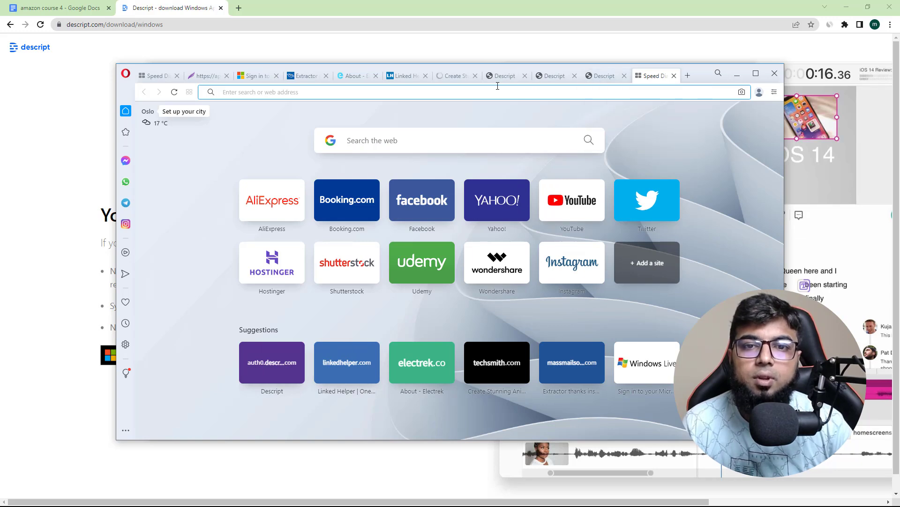
left_click(177, 76)
left_click(177, 76)
left_click(177, 76)
left_click(176, 76)
left_click(177, 76)
left_click(177, 76)
left_click(177, 76)
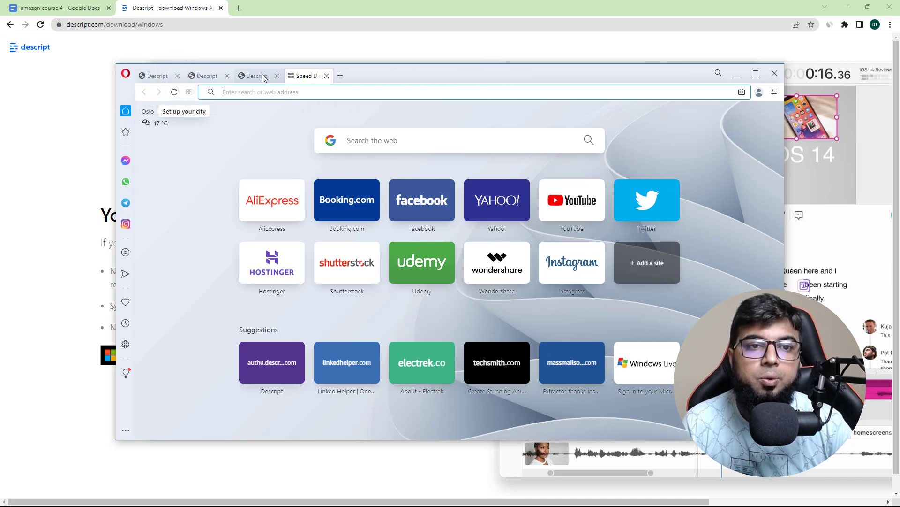
left_click(277, 76)
left_click(277, 75)
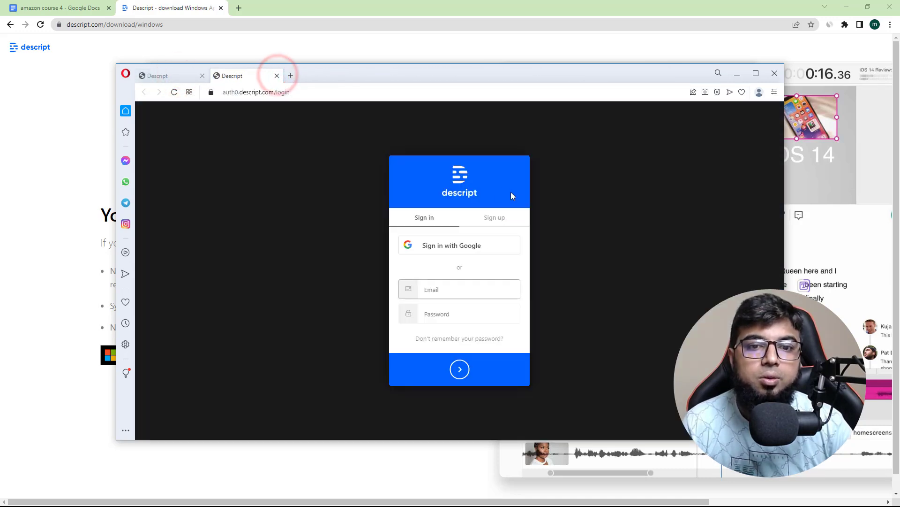
left_click(757, 73)
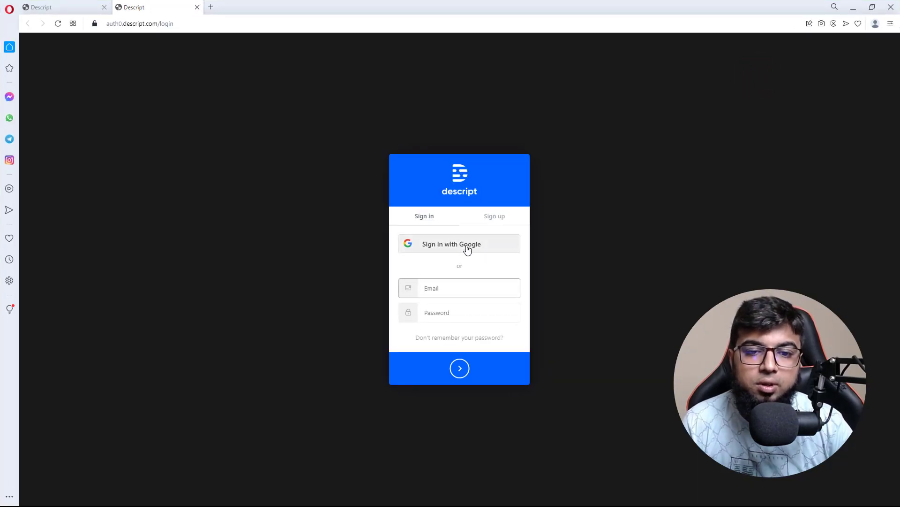
Step: Copy the Descript sign-in page address from Opera and open it in a new Chrome tab
left_click(147, 24)
right_click(146, 25)
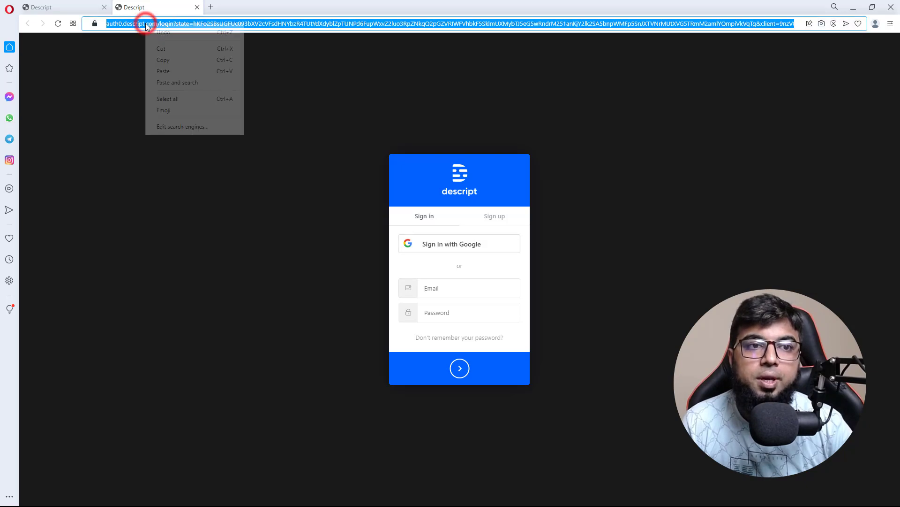
left_click(164, 60)
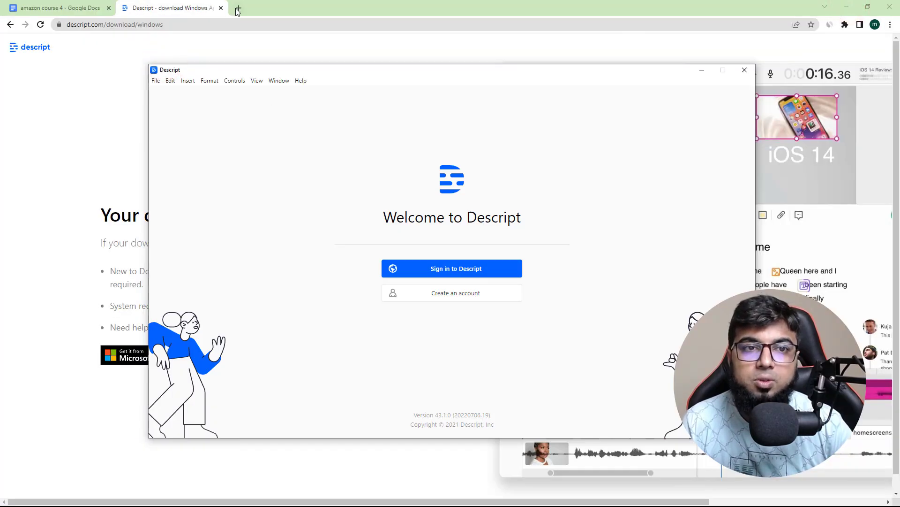
left_click(239, 8)
right_click(202, 24)
left_click(227, 83)
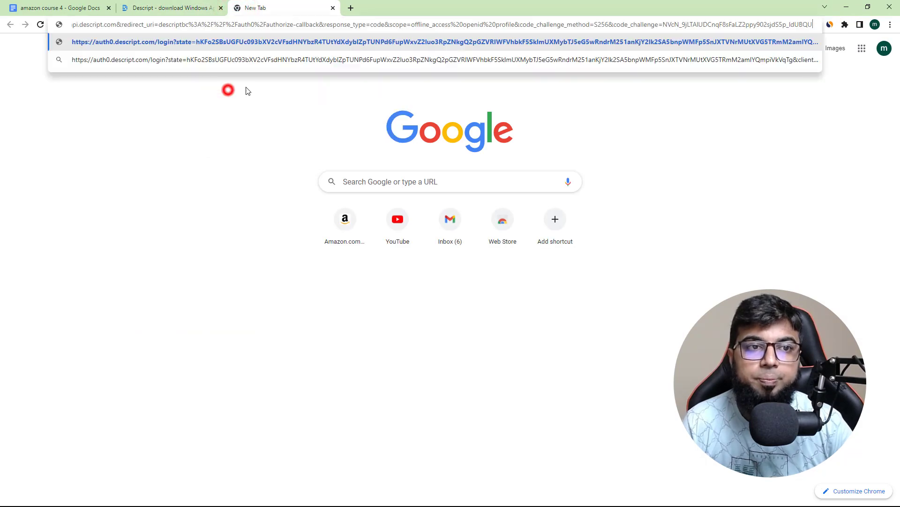
key("Return")
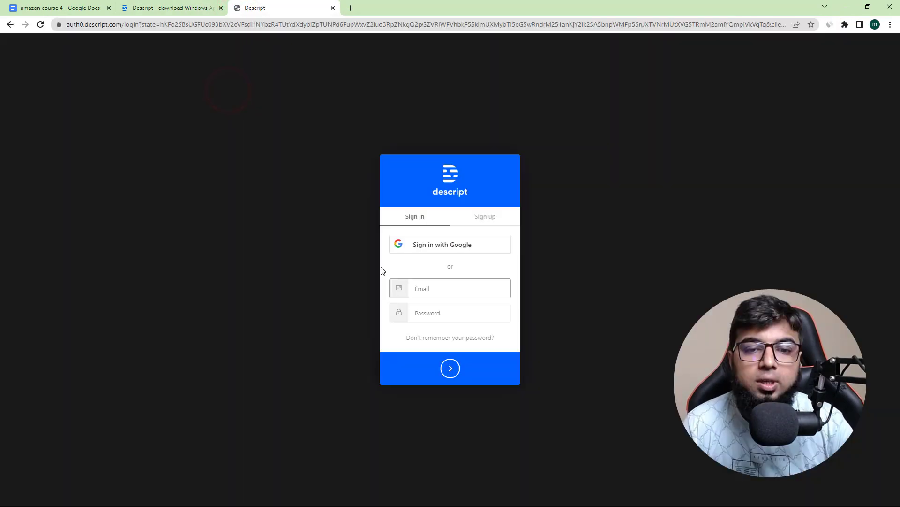
Step: Sign in to Descript with Google, let the desktop app open, and maximize its window
left_click(437, 245)
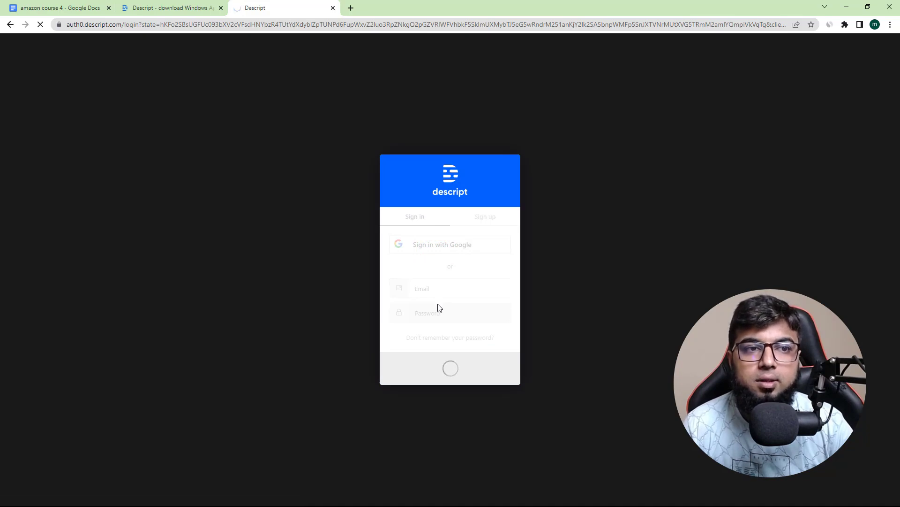
left_click(491, 105)
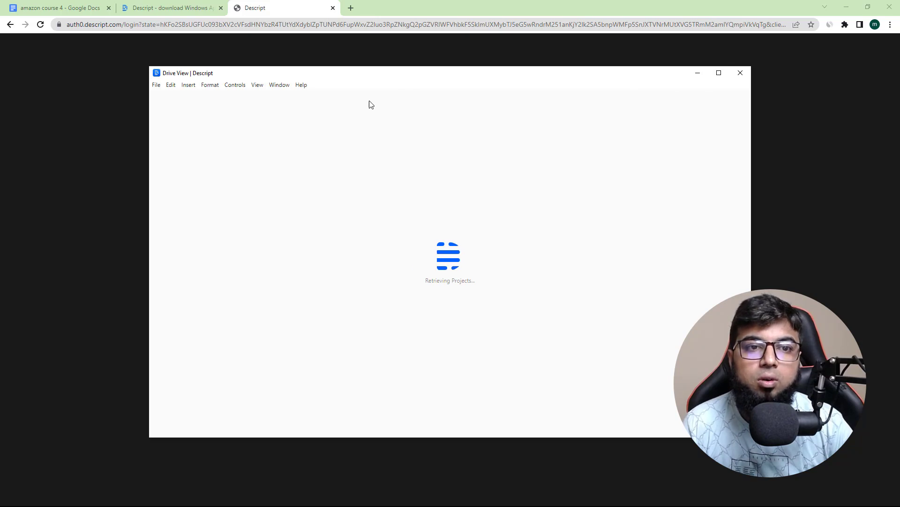
left_click(719, 73)
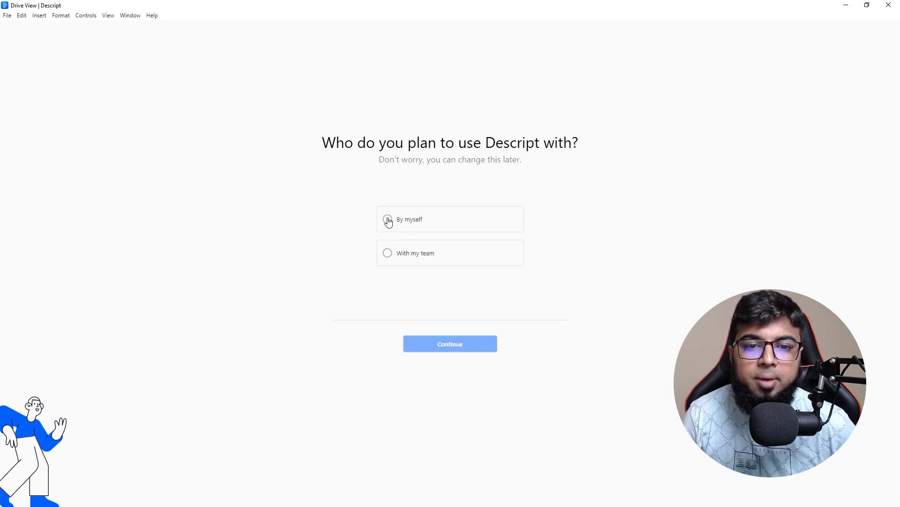
Step: Complete the Descript onboarding by choosing "By myself", skipping the planned uses, and accepting the default screen recorder settings
left_click(388, 219)
left_click(443, 350)
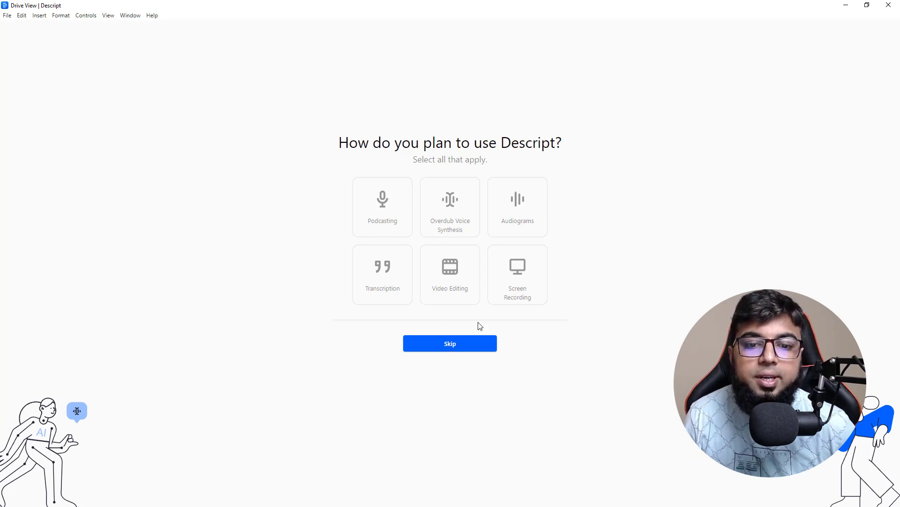
left_click(455, 346)
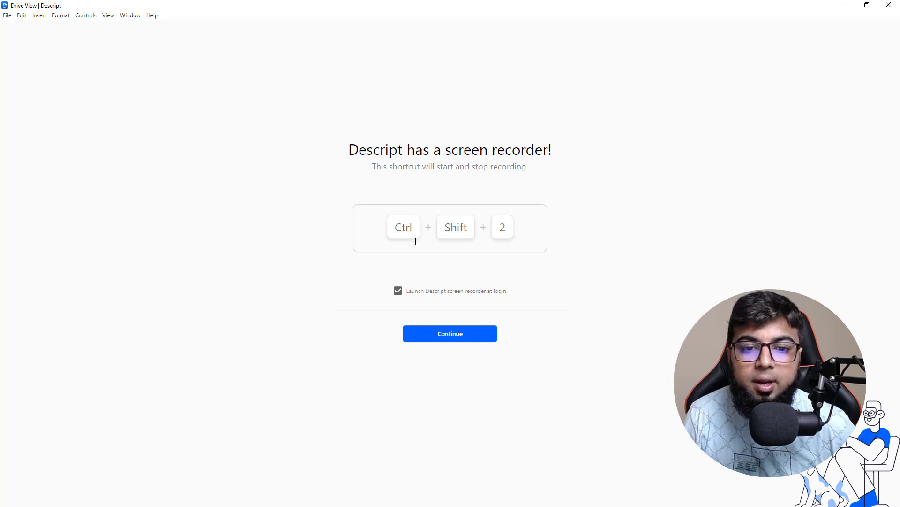
left_click(457, 337)
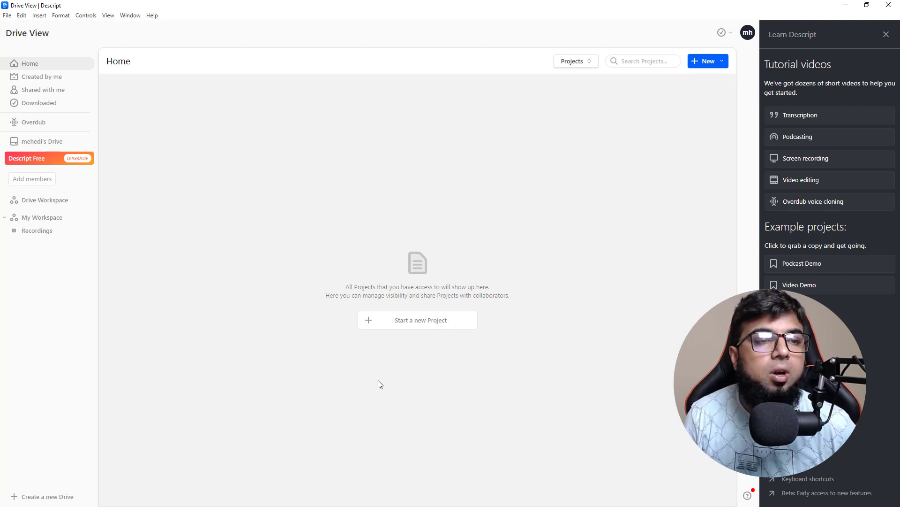
Step: Create a new project named Amazon 1 in the Recordings folder of My Workspace
left_click(402, 321)
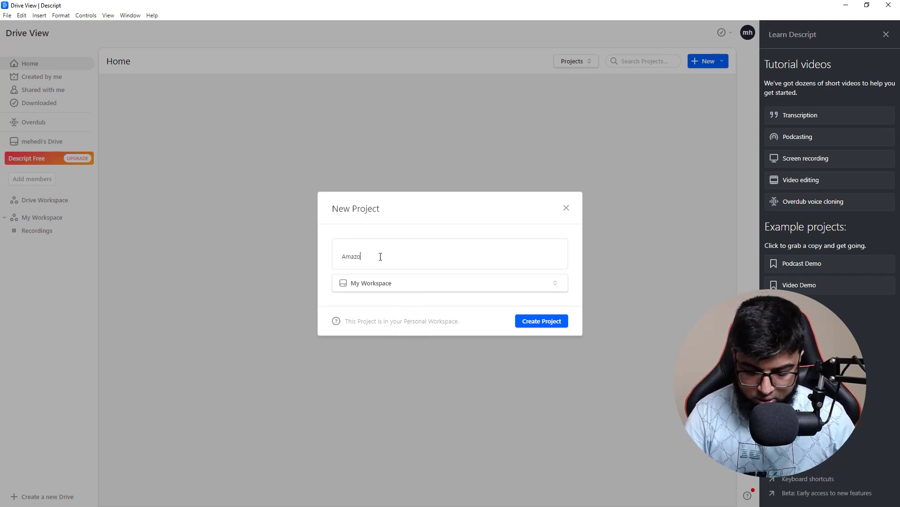
left_click(418, 286)
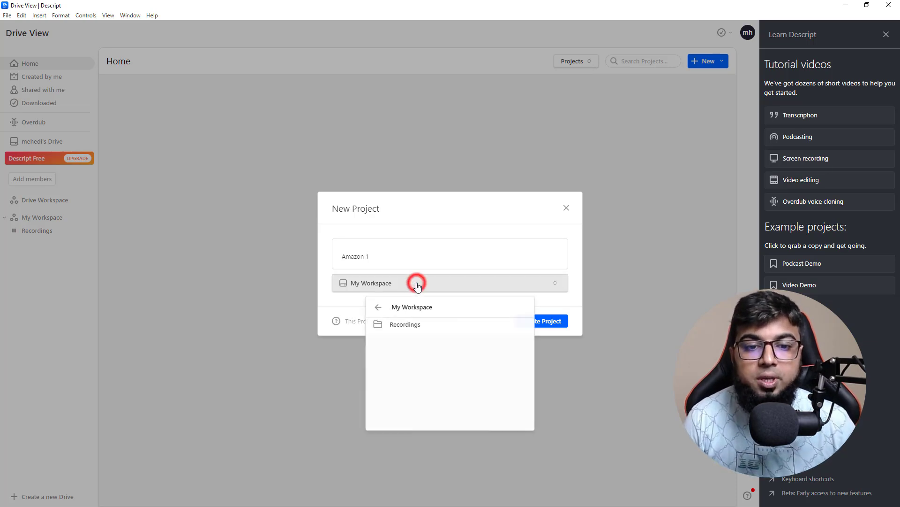
left_click(402, 324)
left_click(535, 322)
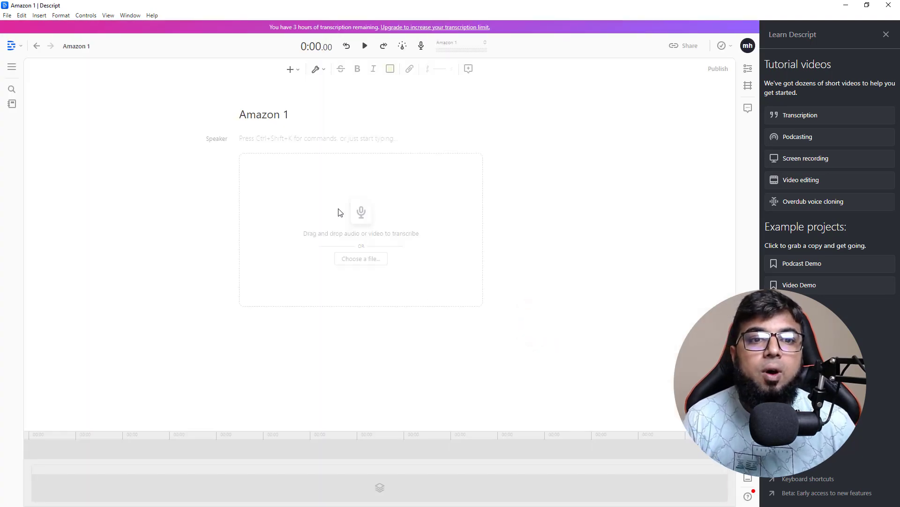
Step: Switch to the "amazon course 4" Google Doc in Chrome and copy the highlighted intro paragraph of the video script
triple_click(240, 114)
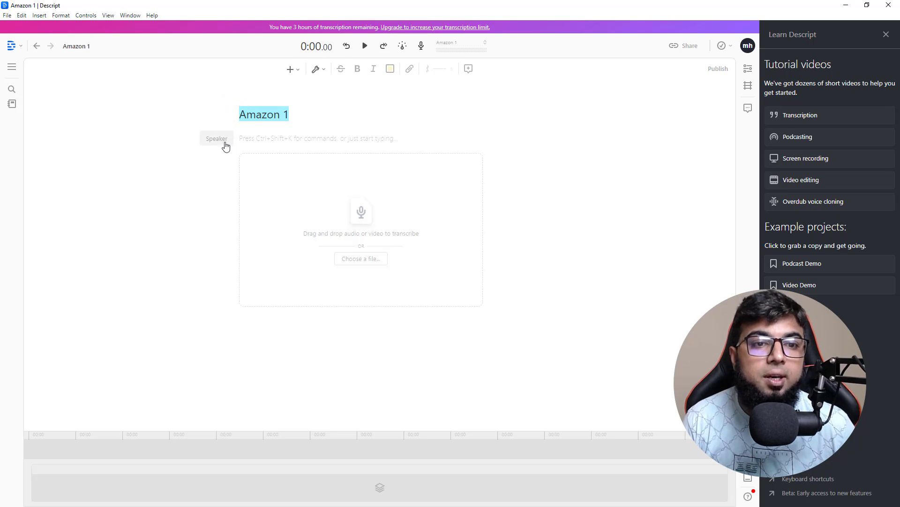
left_click(249, 139)
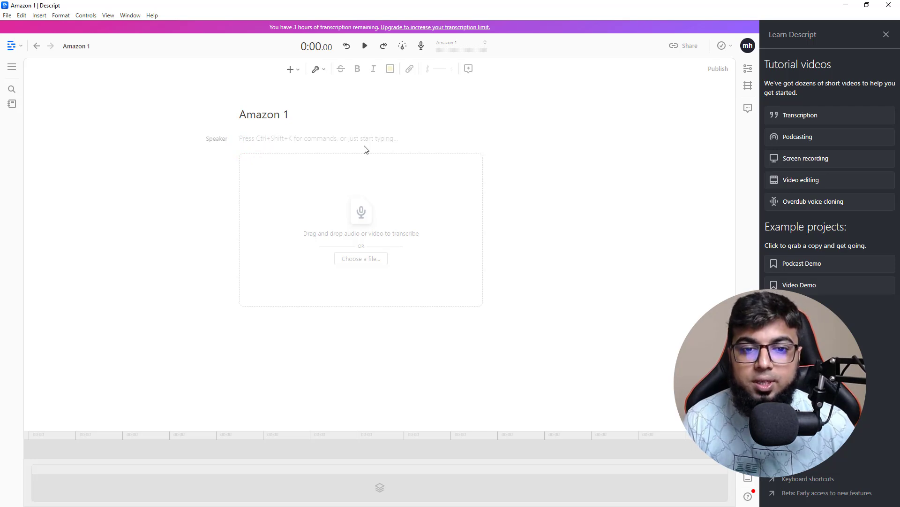
left_click(842, 7)
left_click(64, 7)
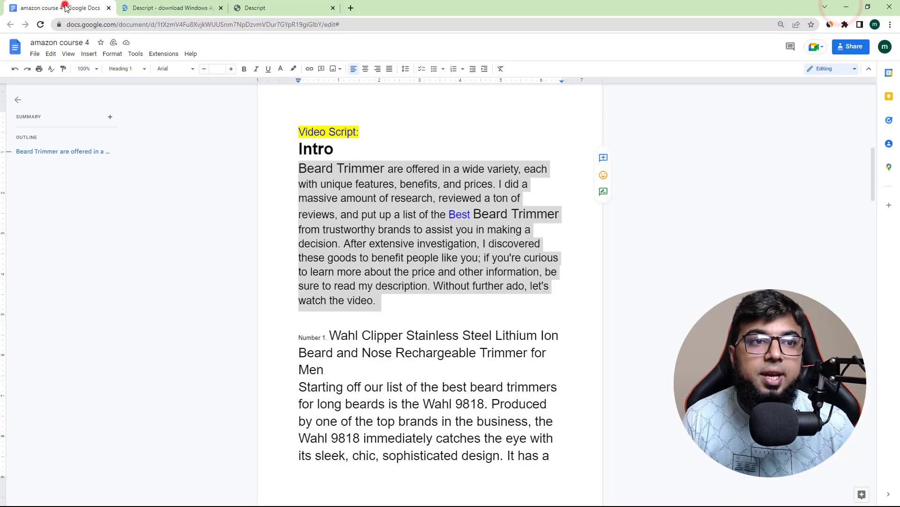
right_click(316, 172)
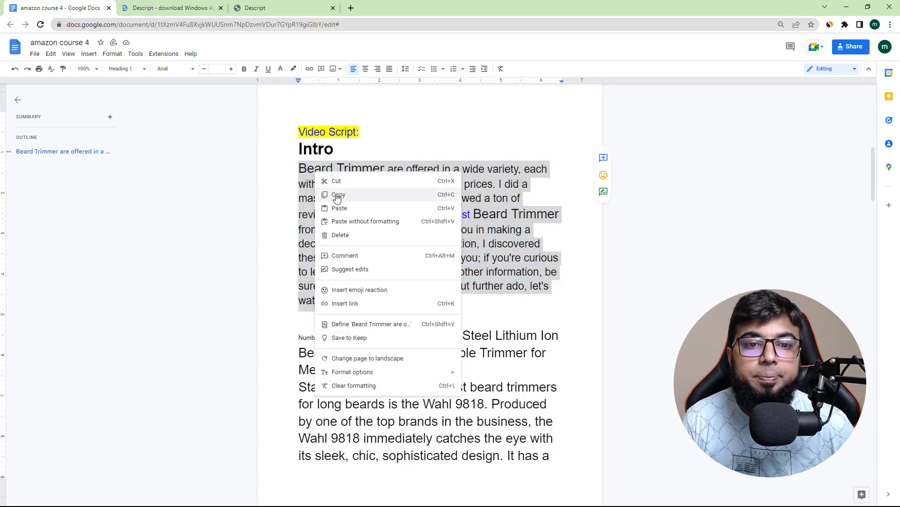
left_click(336, 193)
Step: Return to Descript and paste the copied intro paragraph into the script body of the Amazon 1 project
left_click(846, 7)
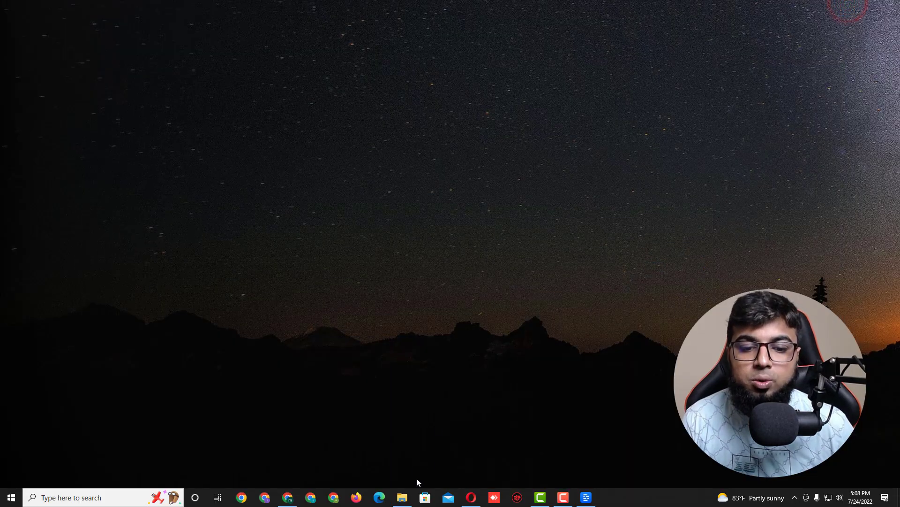
left_click(585, 497)
right_click(266, 139)
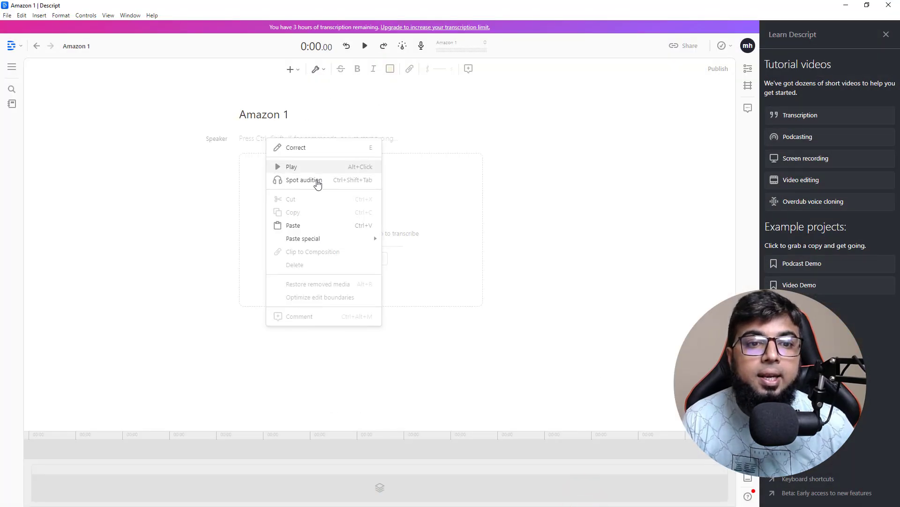
left_click(296, 224)
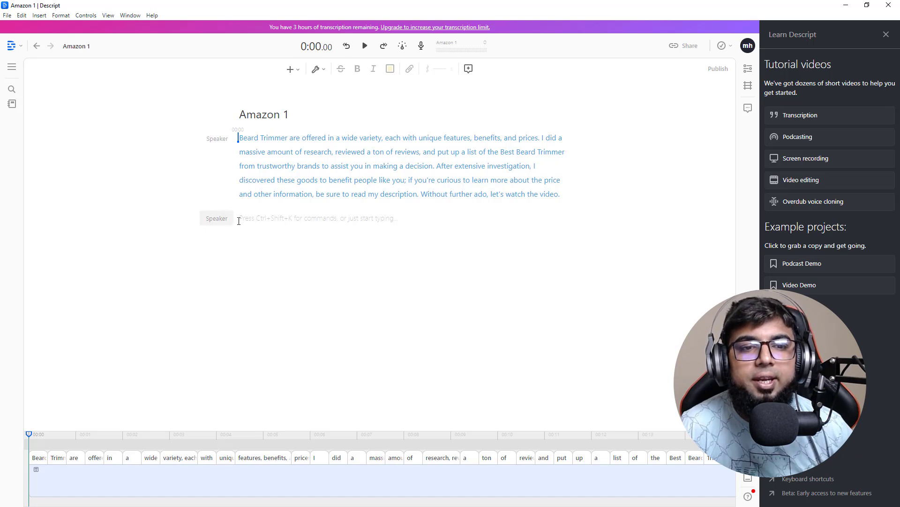
Step: Open the speaker choices and listen to the samples of the stock voices Don, Emily and Ethan
left_click(221, 225)
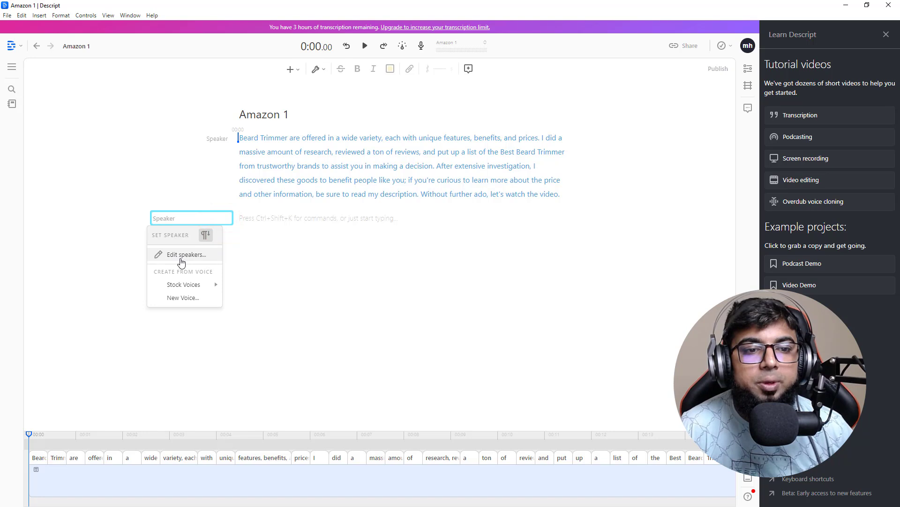
mouse_move(191, 288)
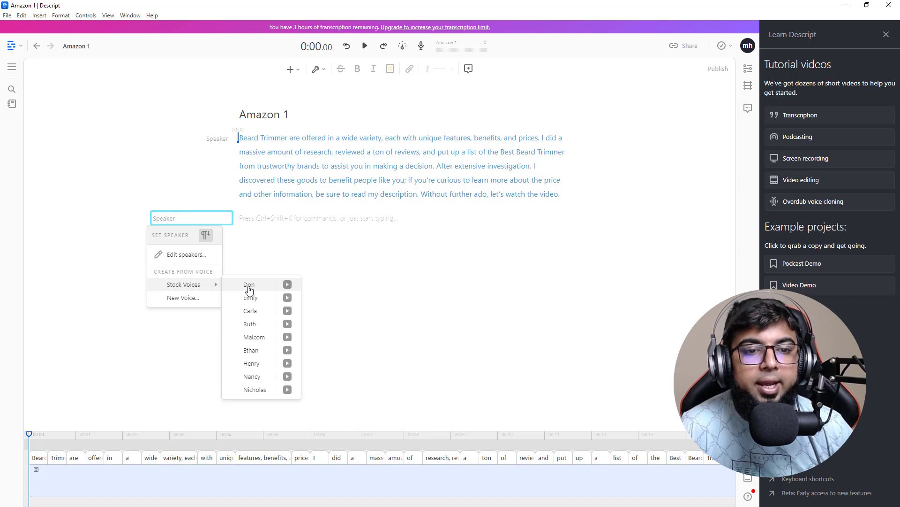
left_click(287, 285)
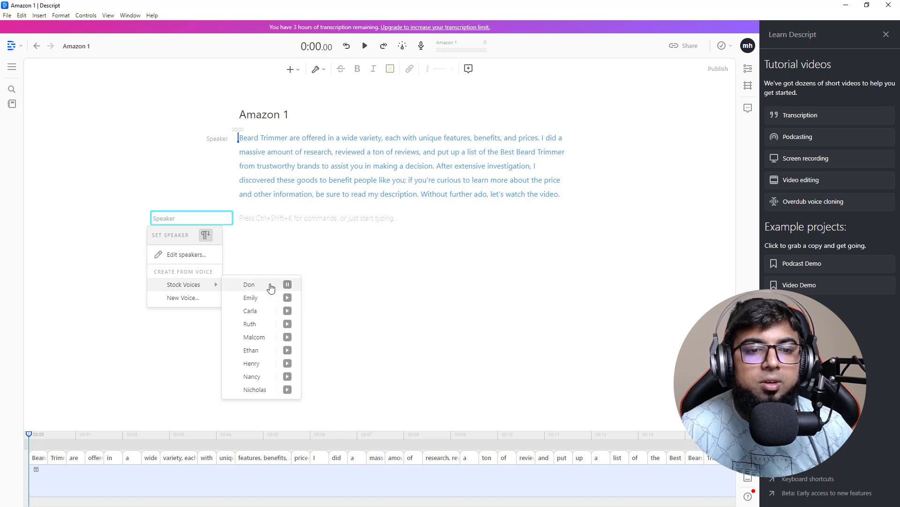
left_click(288, 298)
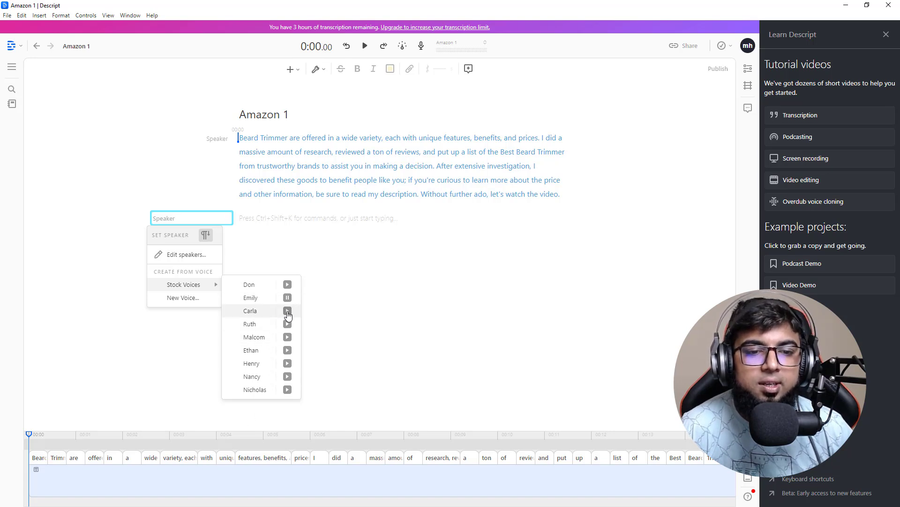
left_click(287, 350)
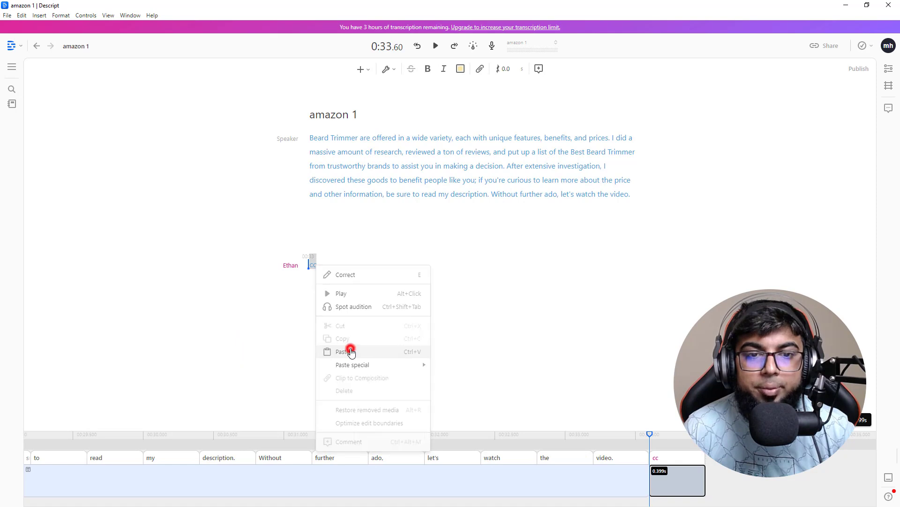
Step: Audition Ethan's Formal 1, Formal 2 and Formal 3 styles and assign Formal 3 as the intro paragraph's speaker
left_click(351, 349)
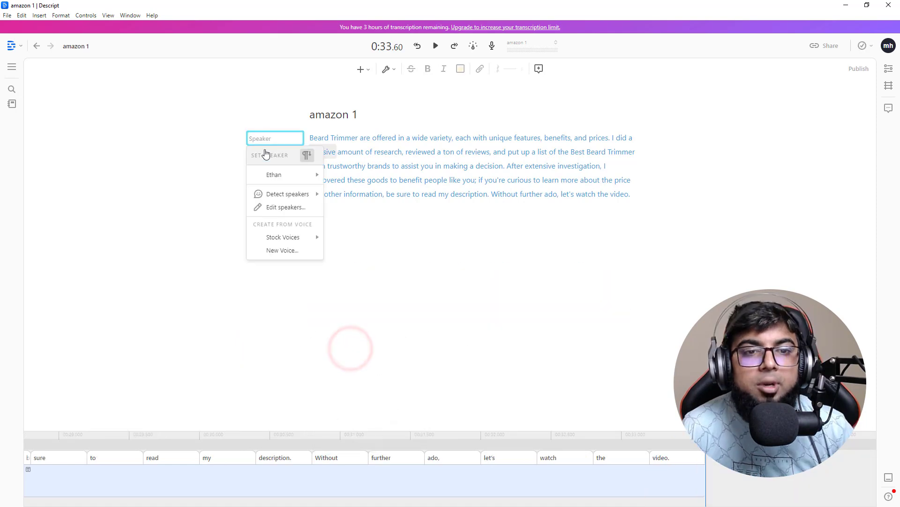
mouse_move(271, 181)
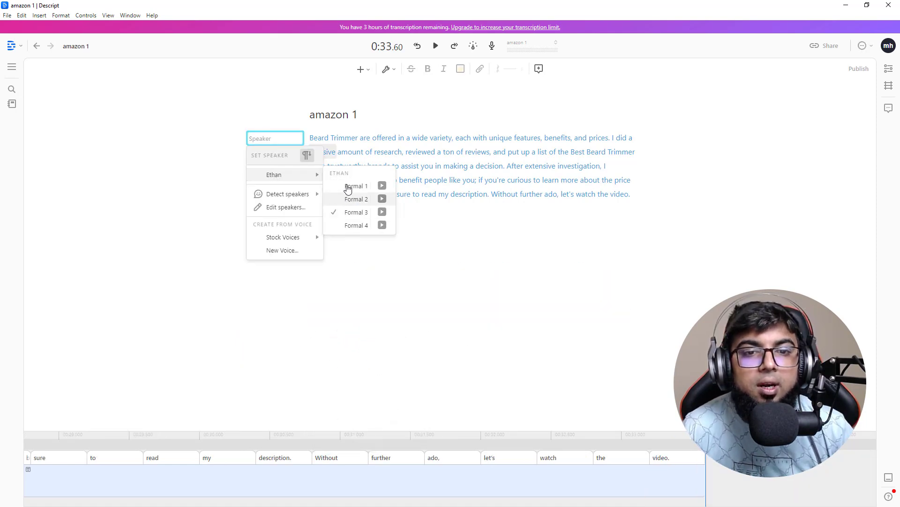
left_click(383, 186)
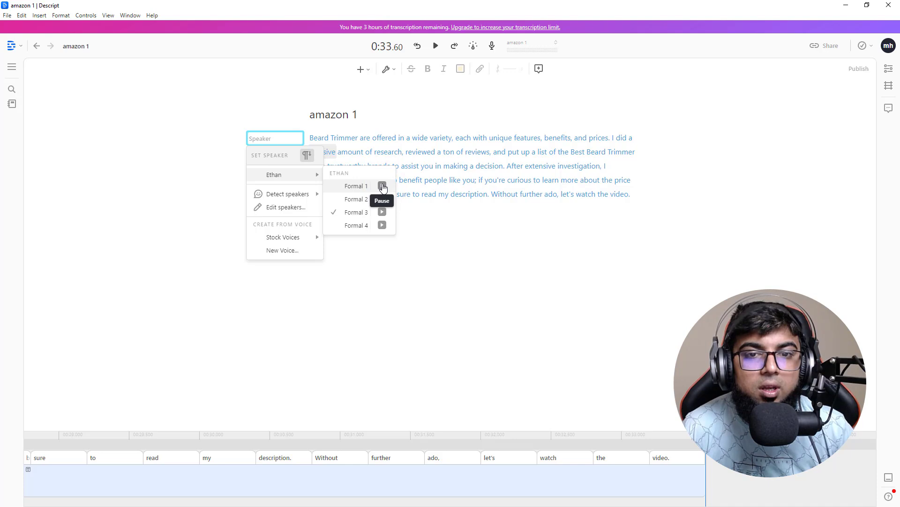
left_click(382, 186)
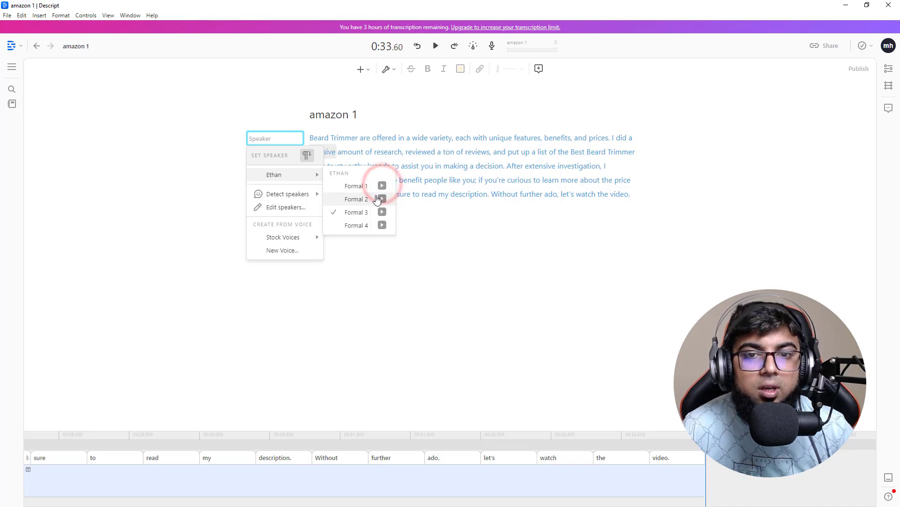
left_click(381, 199)
left_click(382, 199)
left_click(381, 212)
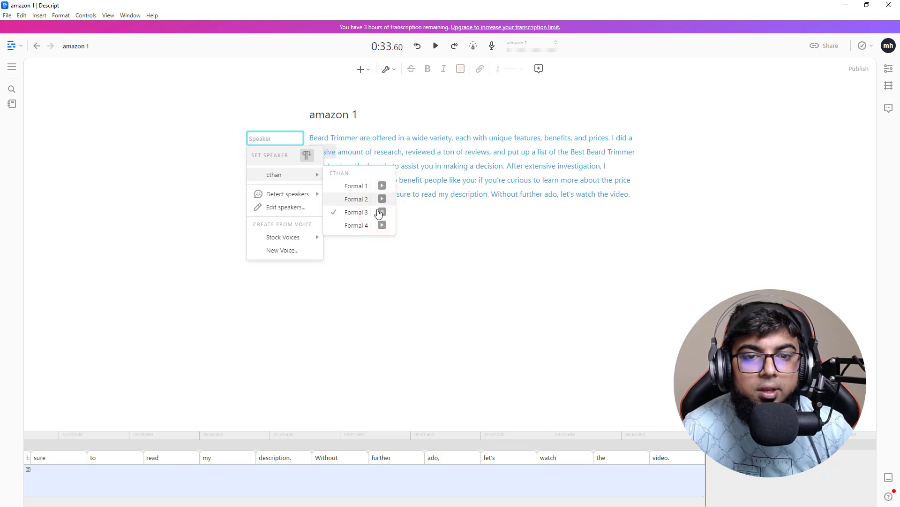
left_click(383, 212)
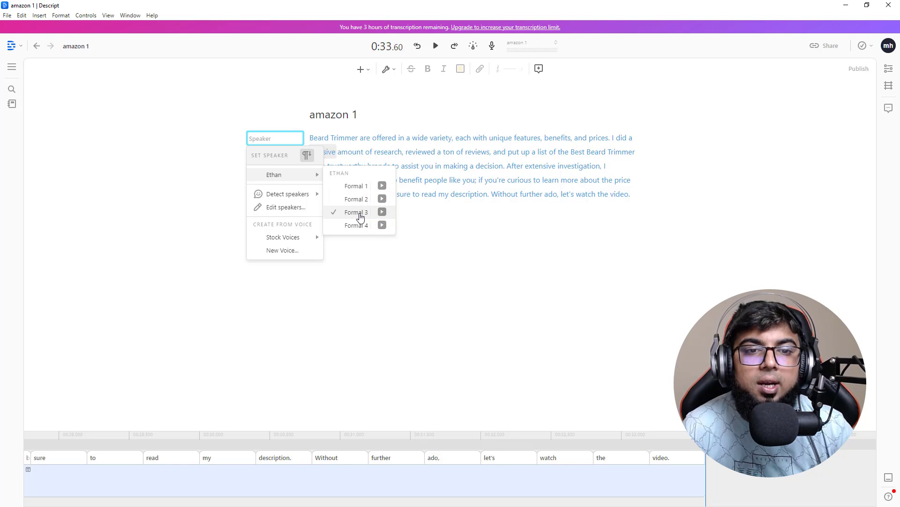
left_click(358, 213)
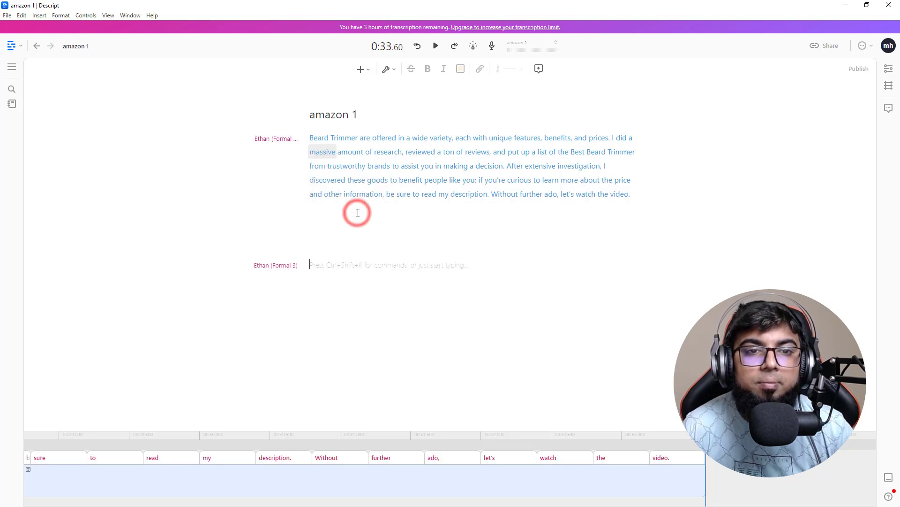
Step: Play the generated voice-over of the intro paragraph from the beginning to check how it sounds
left_click(288, 140)
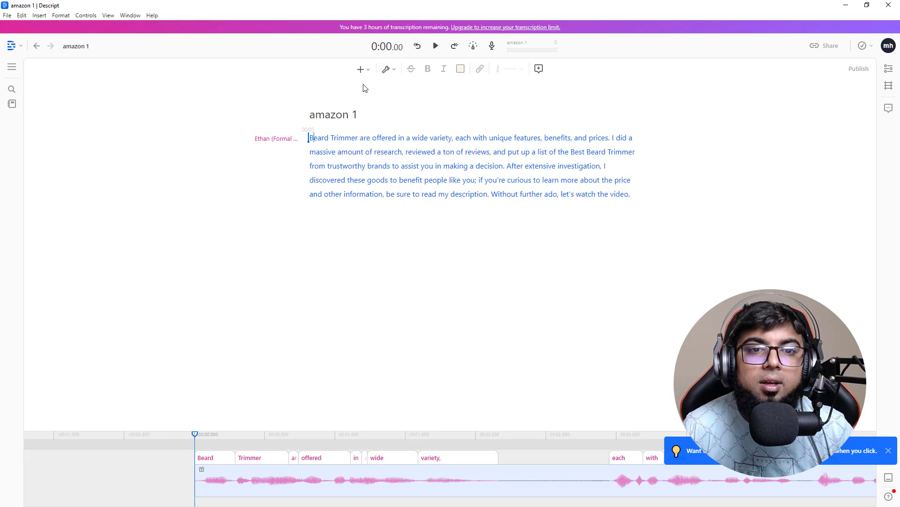
left_click(436, 47)
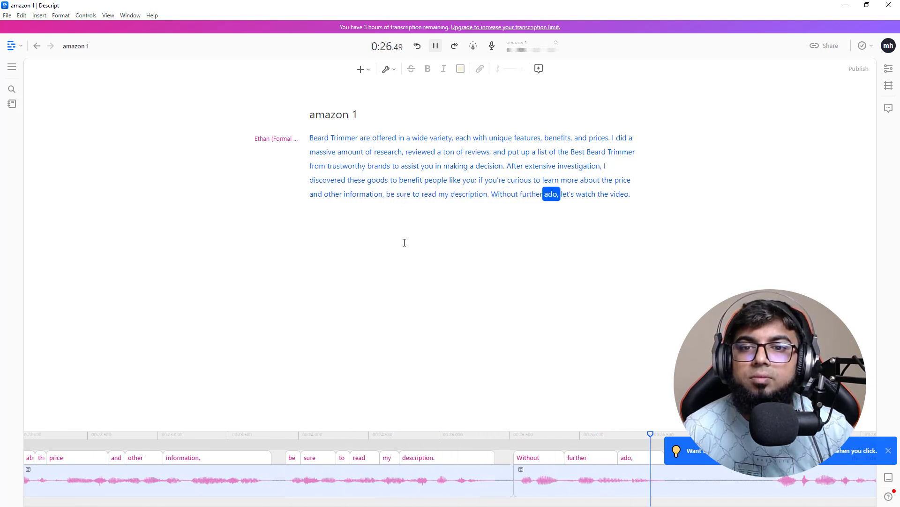
left_click(404, 242)
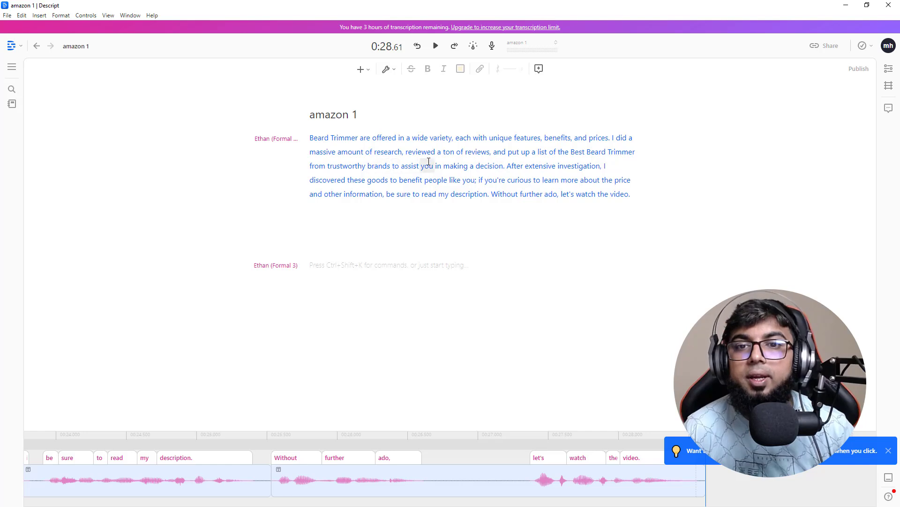
Step: Remove the comma after "ado" and the semicolon after "like you" to take out the pauses in the script
left_click(561, 195)
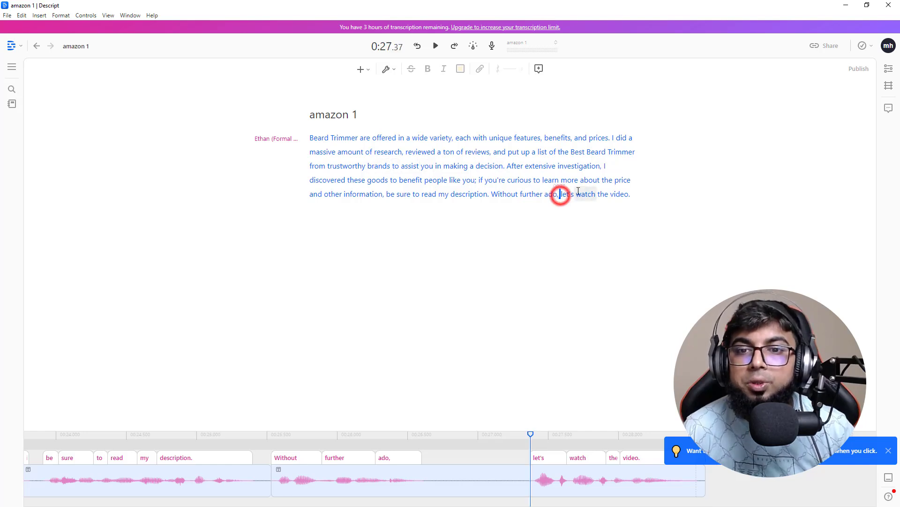
key("BackSpace")
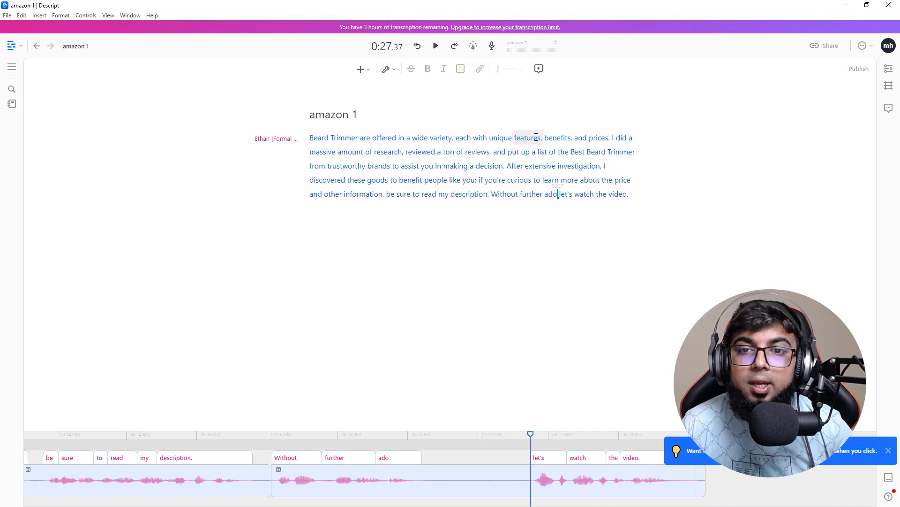
left_click(453, 139)
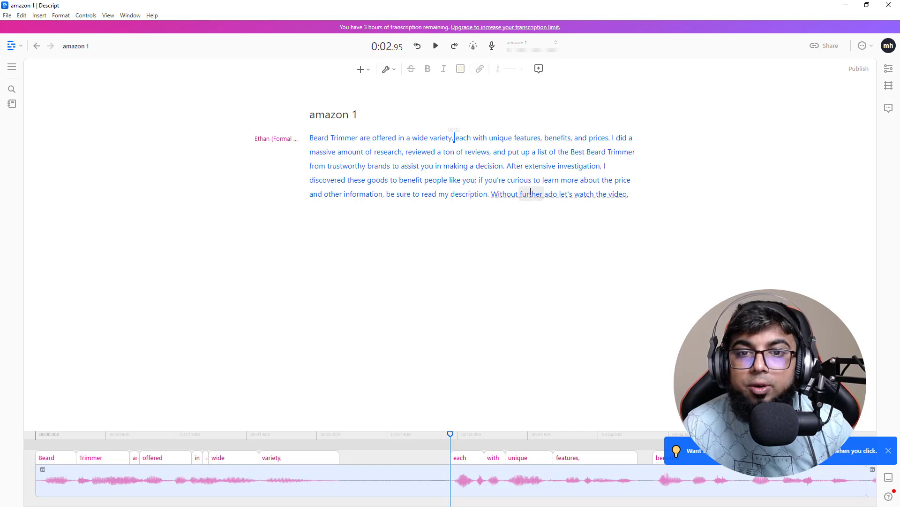
left_click(477, 179)
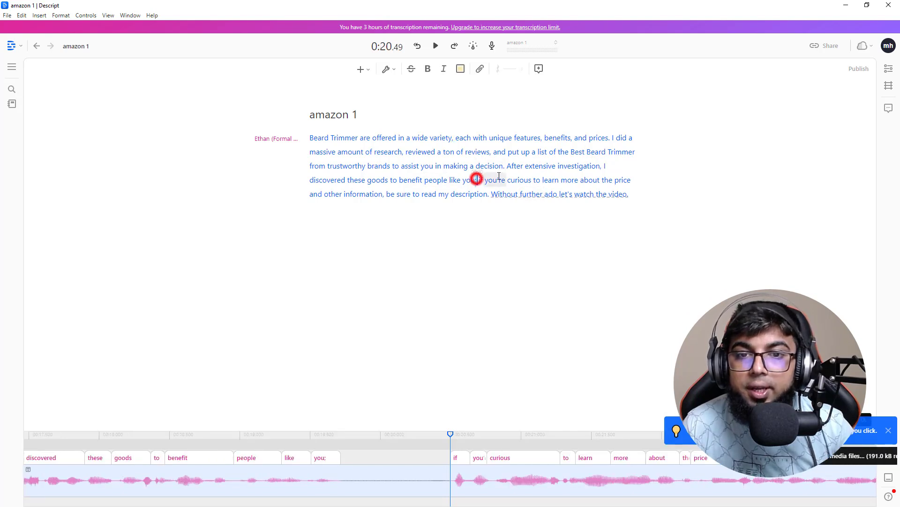
left_click(526, 235)
Step: Delete the comma after "variety" in the first sentence and replay the voice-over from the start
left_click(311, 138)
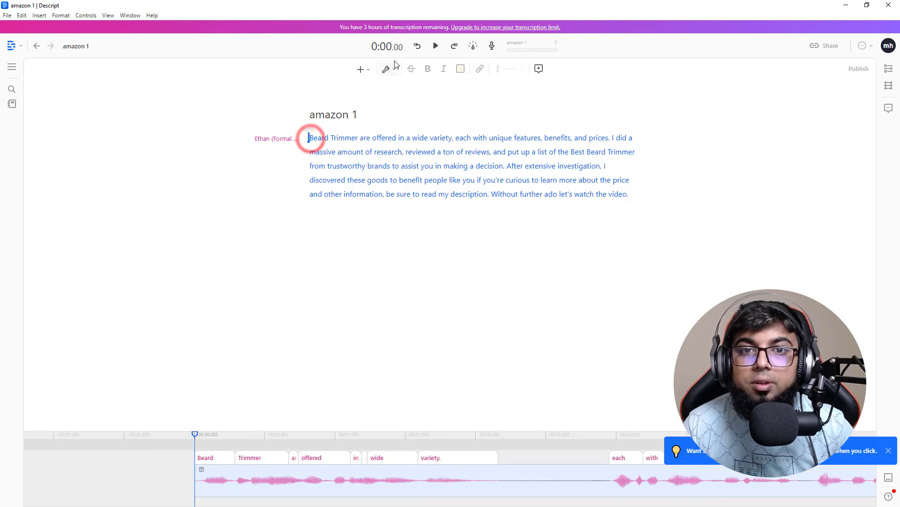
left_click(437, 46)
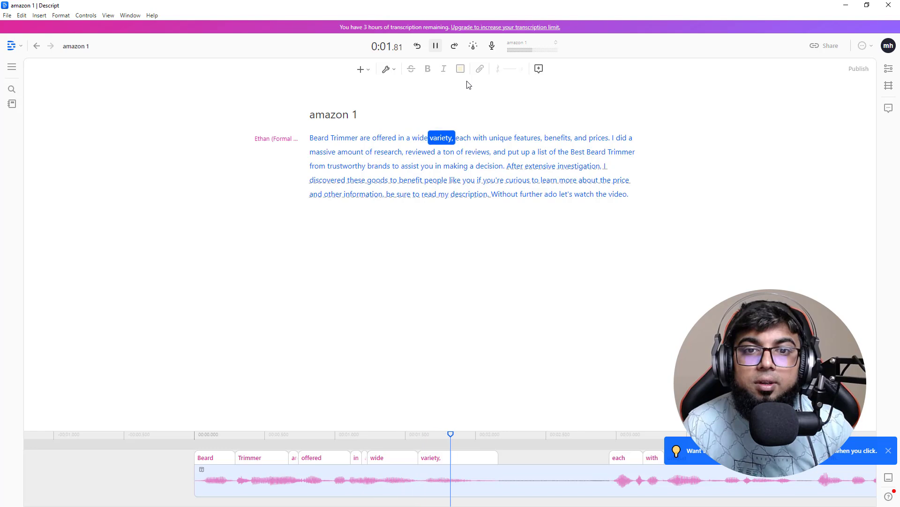
left_click(455, 138)
key("BackSpace")
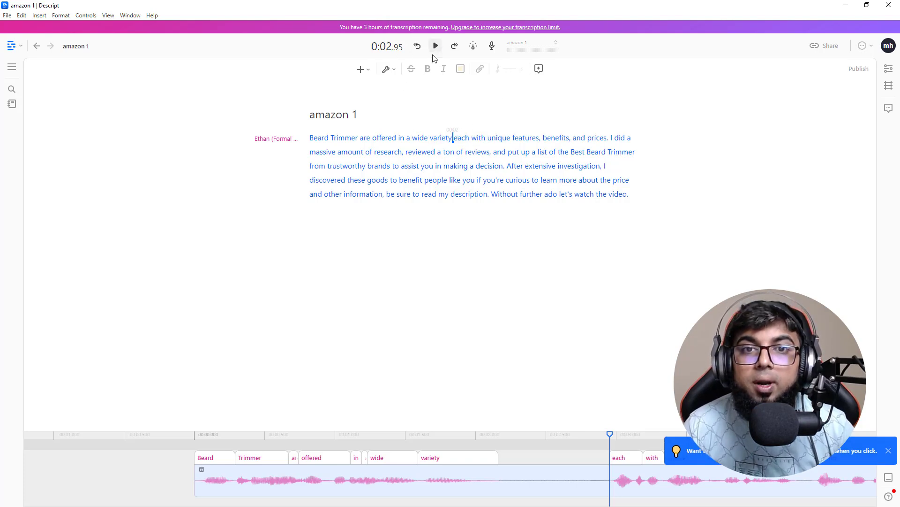
left_click(324, 134)
left_click(436, 46)
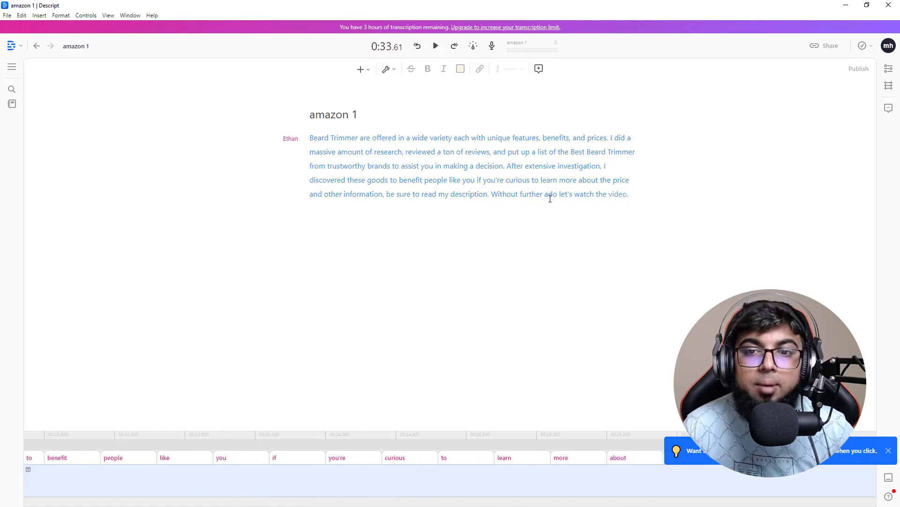
Step: Change the intro paragraph's speaker to the stock voice Emily
left_click(290, 141)
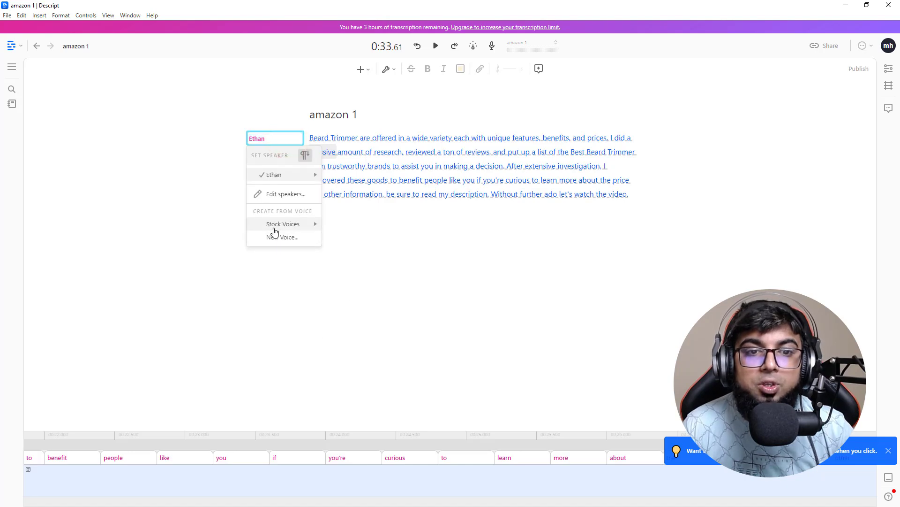
mouse_move(291, 228)
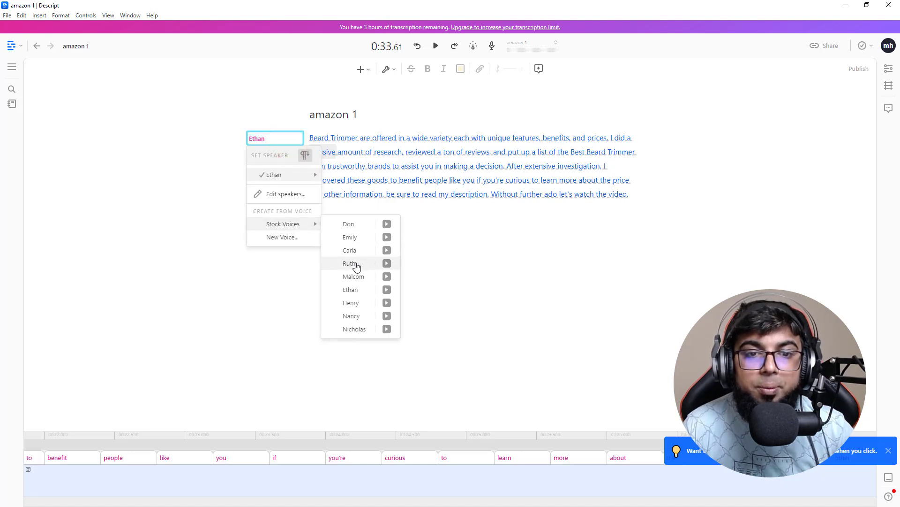
left_click(352, 238)
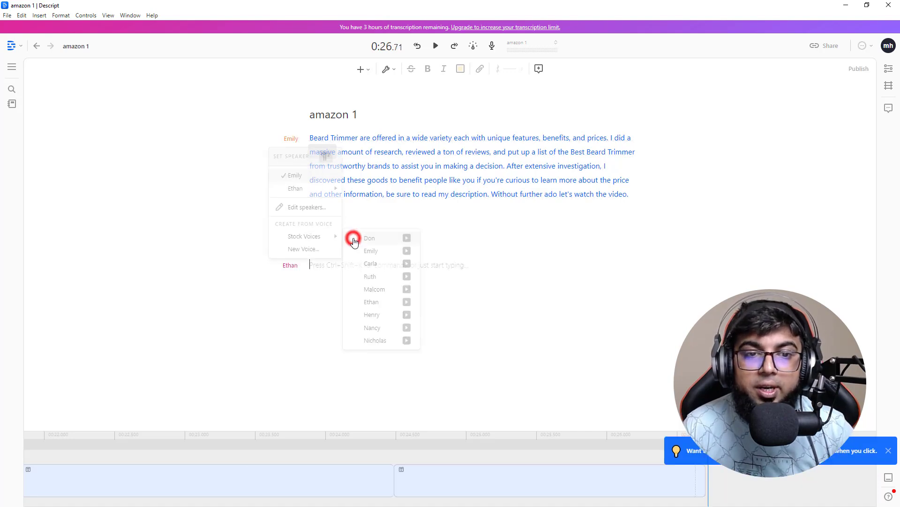
Step: Look through the Emily voice's style variants and play the intro paragraph's voice-over from the beginning
left_click(293, 140)
mouse_move(300, 174)
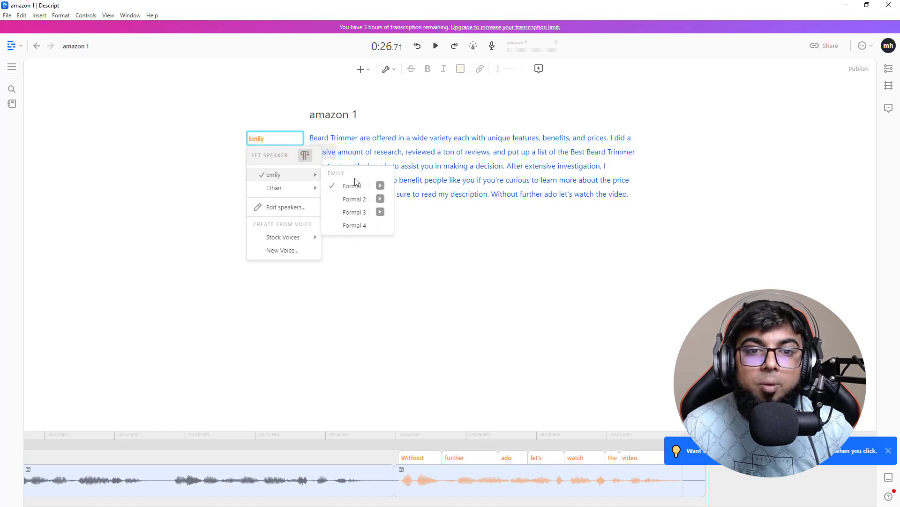
left_click(312, 140)
left_click(435, 46)
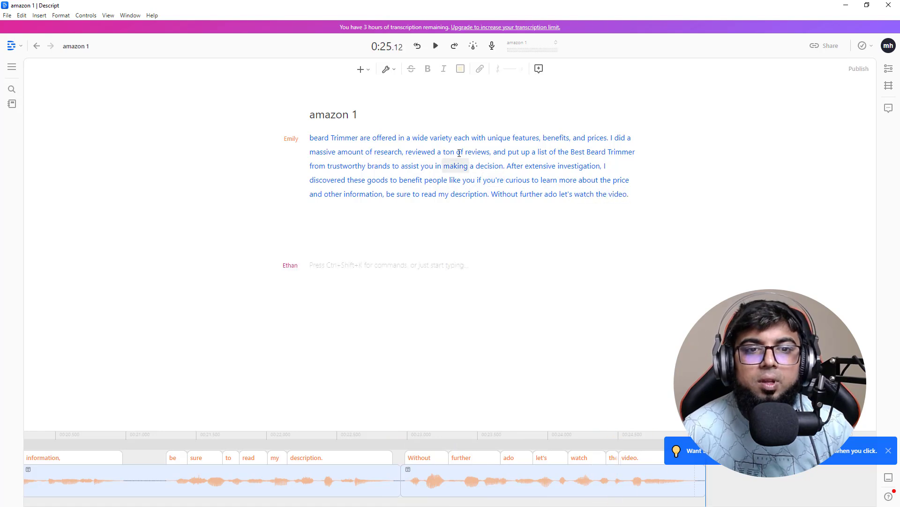
Step: Set the intro paragraph's Emily voice to the Formal 4 style and play a short preview from the start
left_click(293, 139)
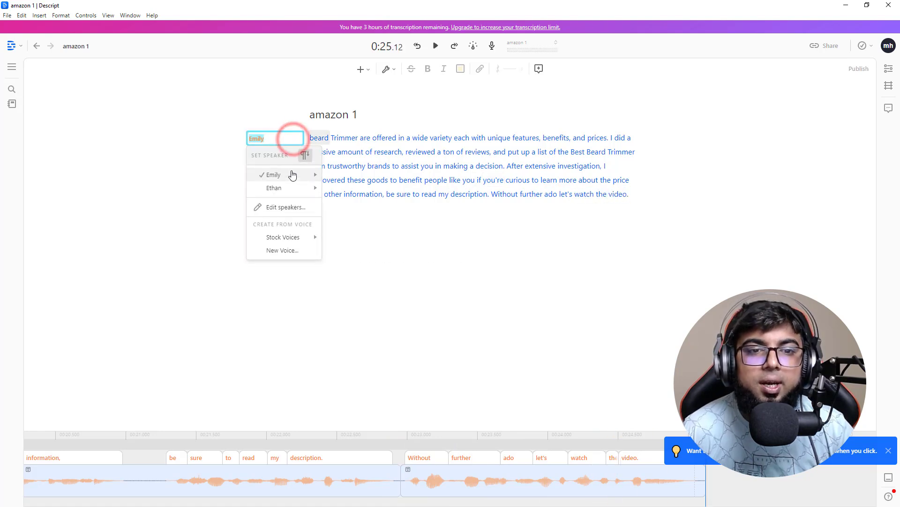
mouse_move(291, 175)
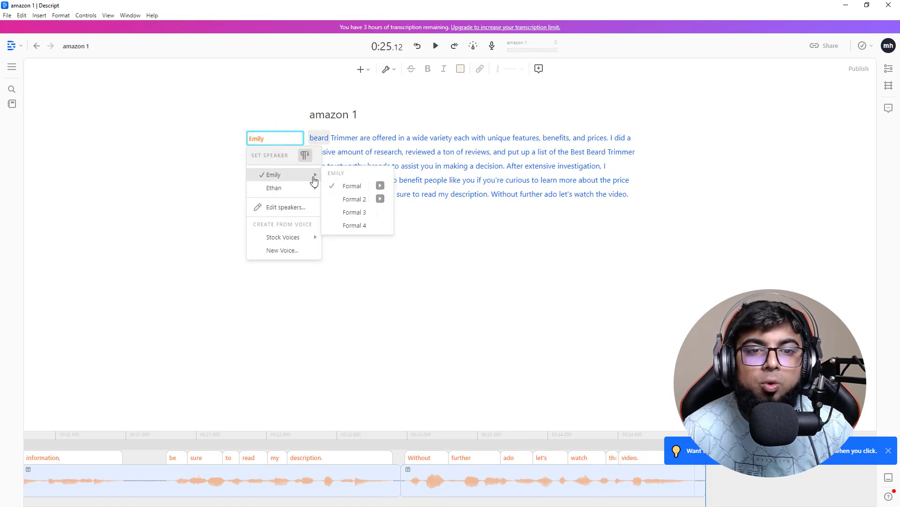
left_click(354, 226)
left_click(309, 138)
left_click(436, 46)
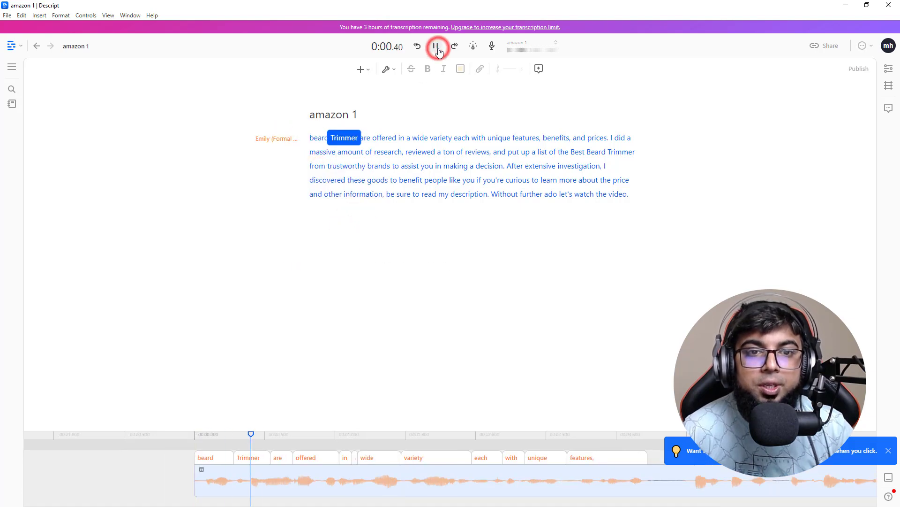
left_click(438, 49)
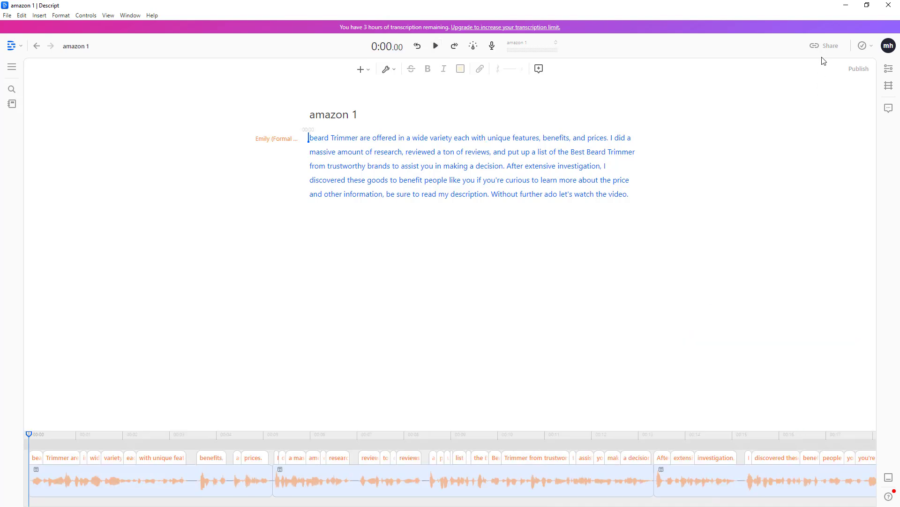
Step: Export the current composition as lossless WAV audio and save it as "amazon 1" in the Documents folder
left_click(827, 46)
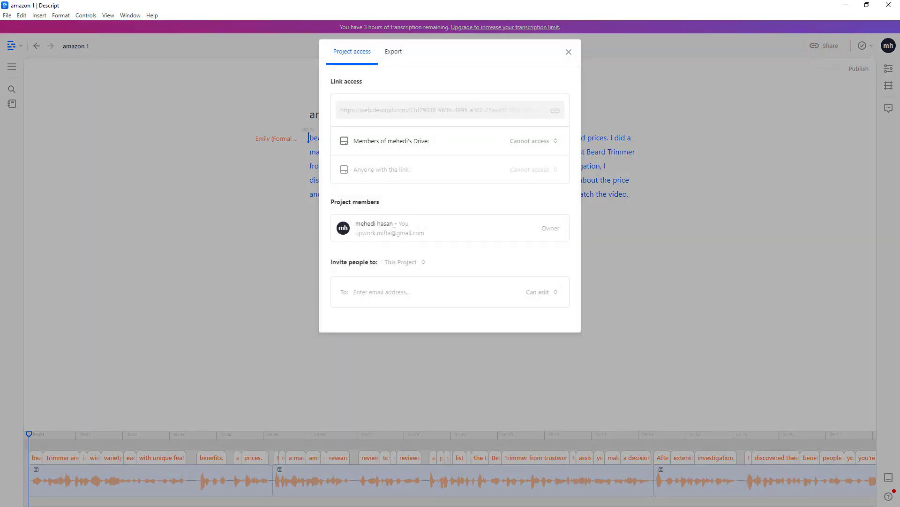
left_click(392, 57)
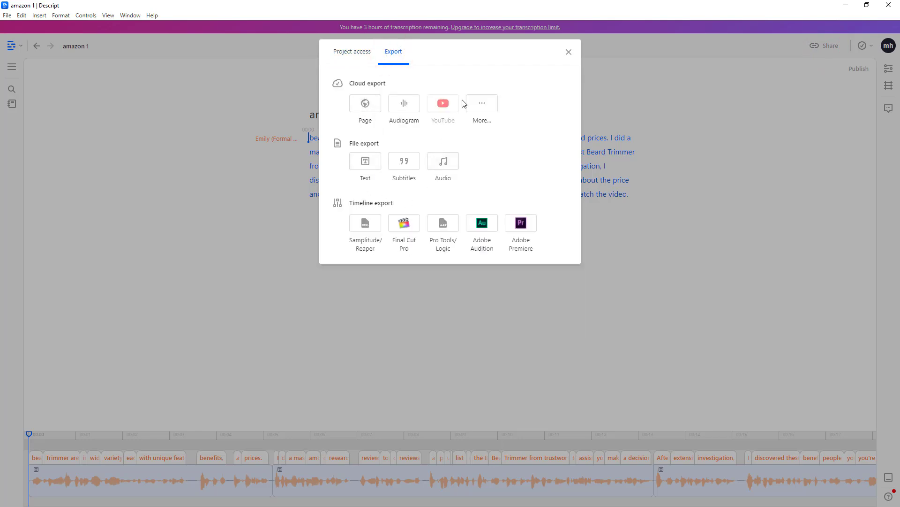
left_click(443, 163)
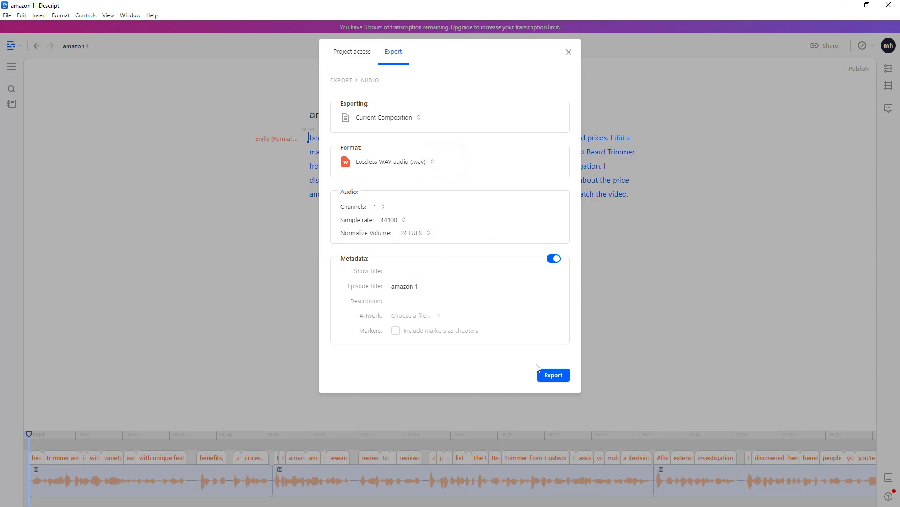
left_click(553, 375)
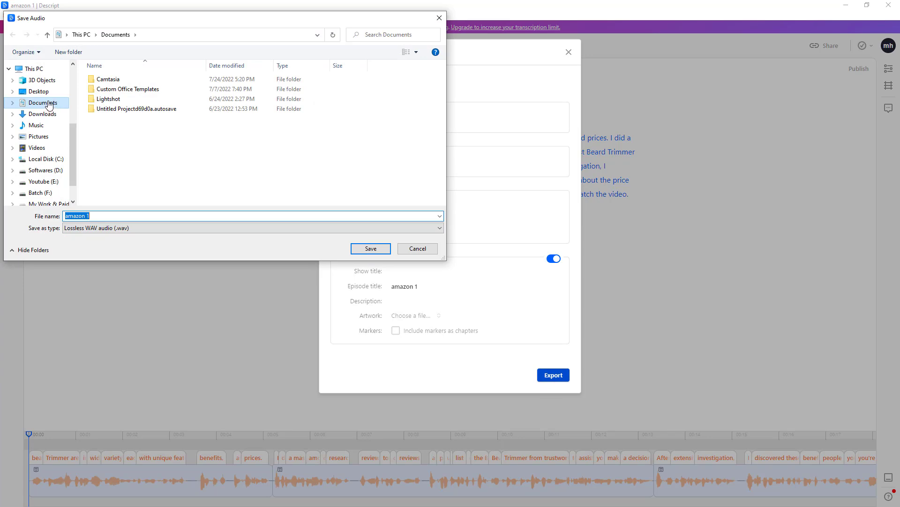
left_click(369, 250)
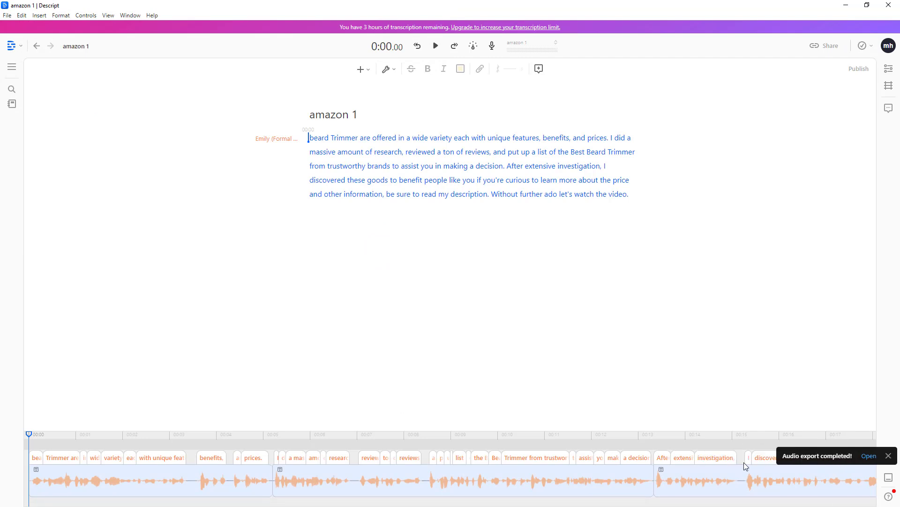
Step: Switch to File Explorer, play the exported "amazon 1" audio file from the Documents folder, and pause it after a few seconds
left_click(847, 6)
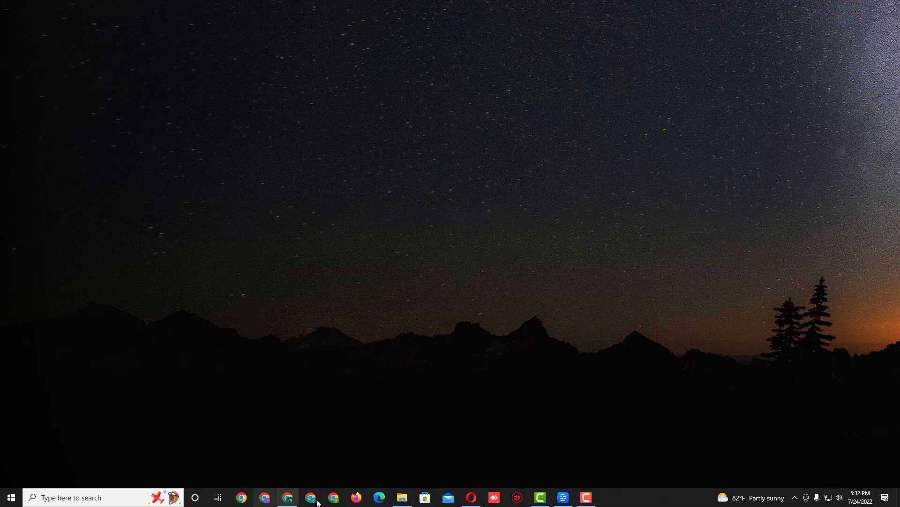
left_click(398, 497)
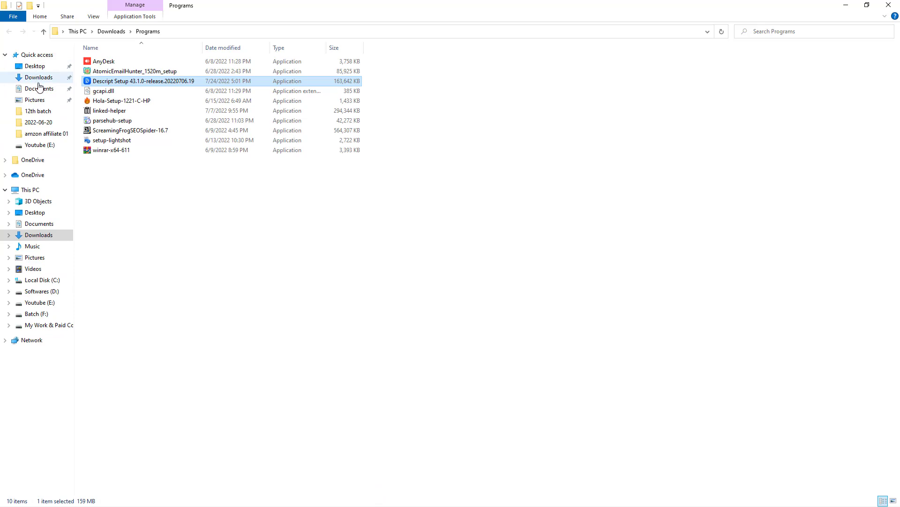
left_click(41, 223)
double_click(109, 111)
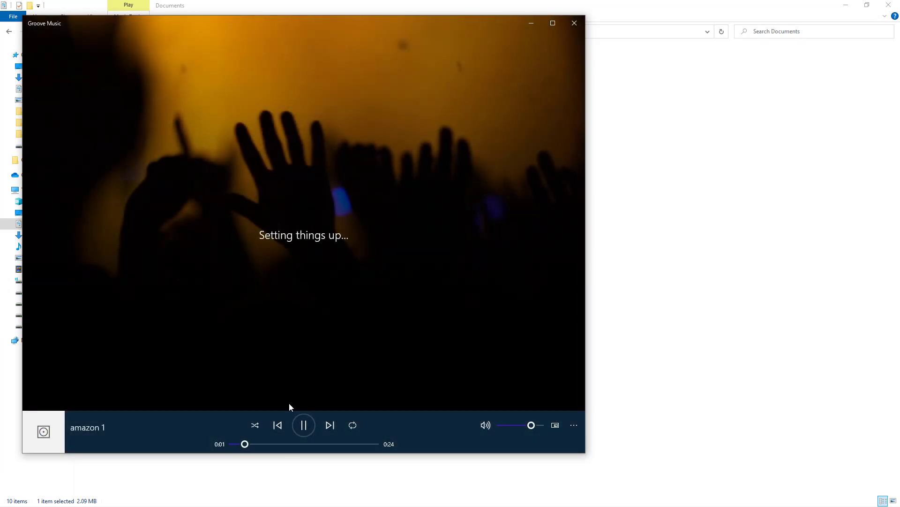
left_click(304, 428)
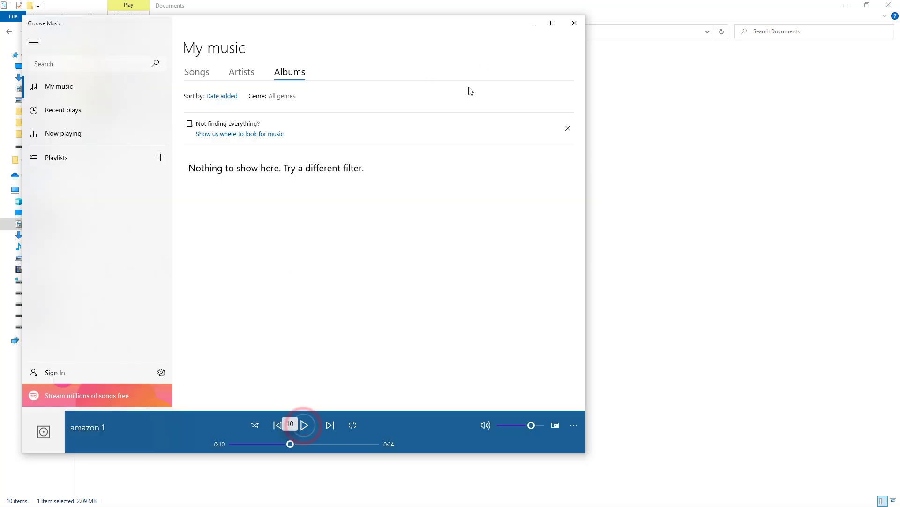